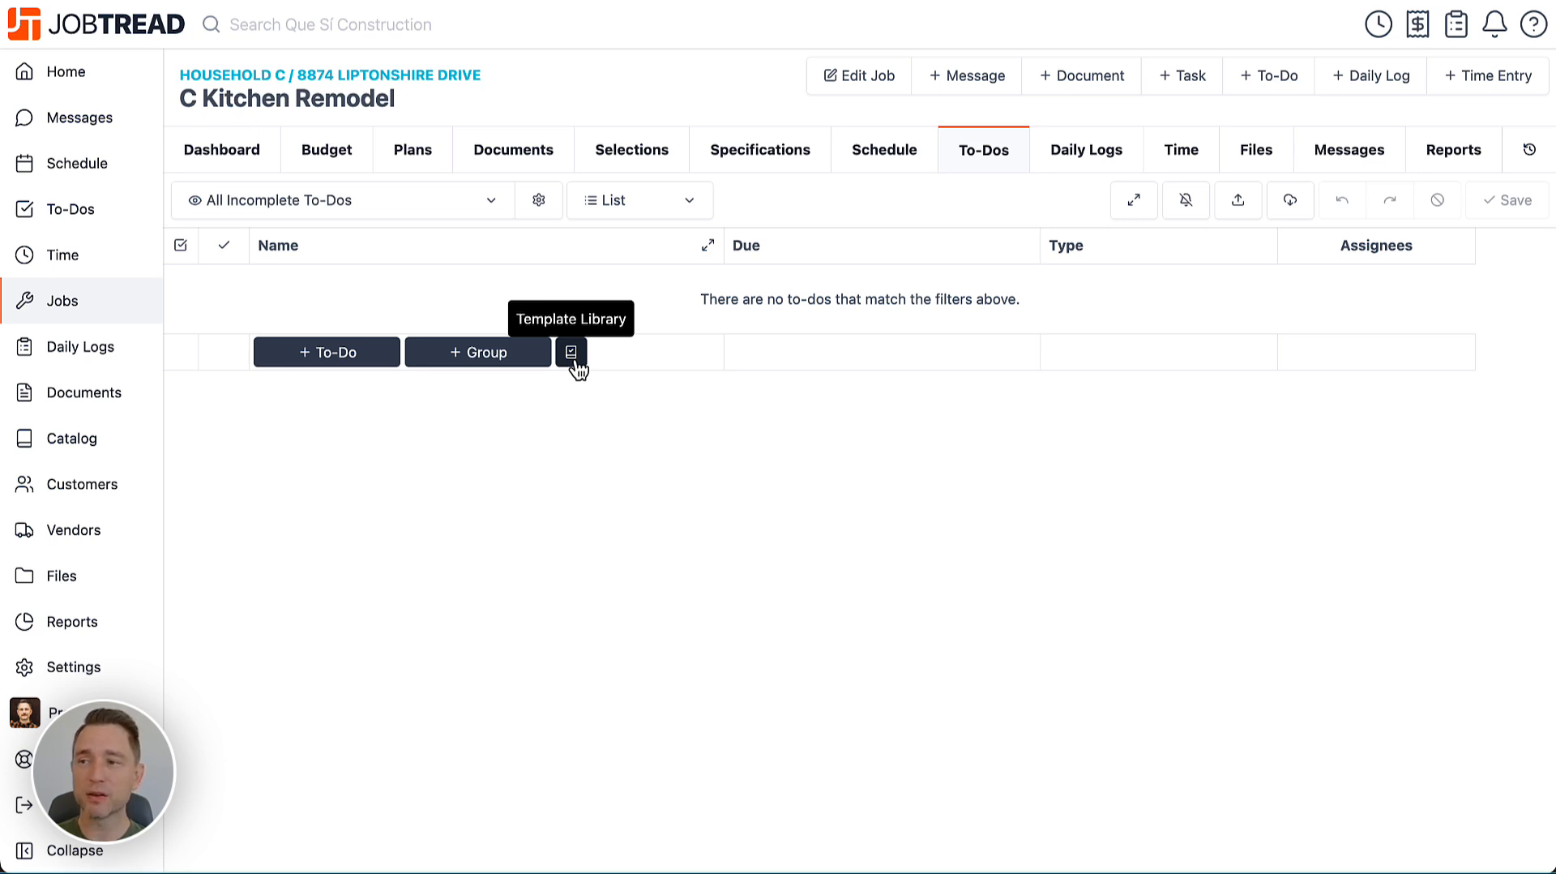
Import the Project Kickoff Checklist from the Remodeling templates into the C Kitchen Remodel job's to-dos
{"action": "left_click", "coordinate": [575, 363]}
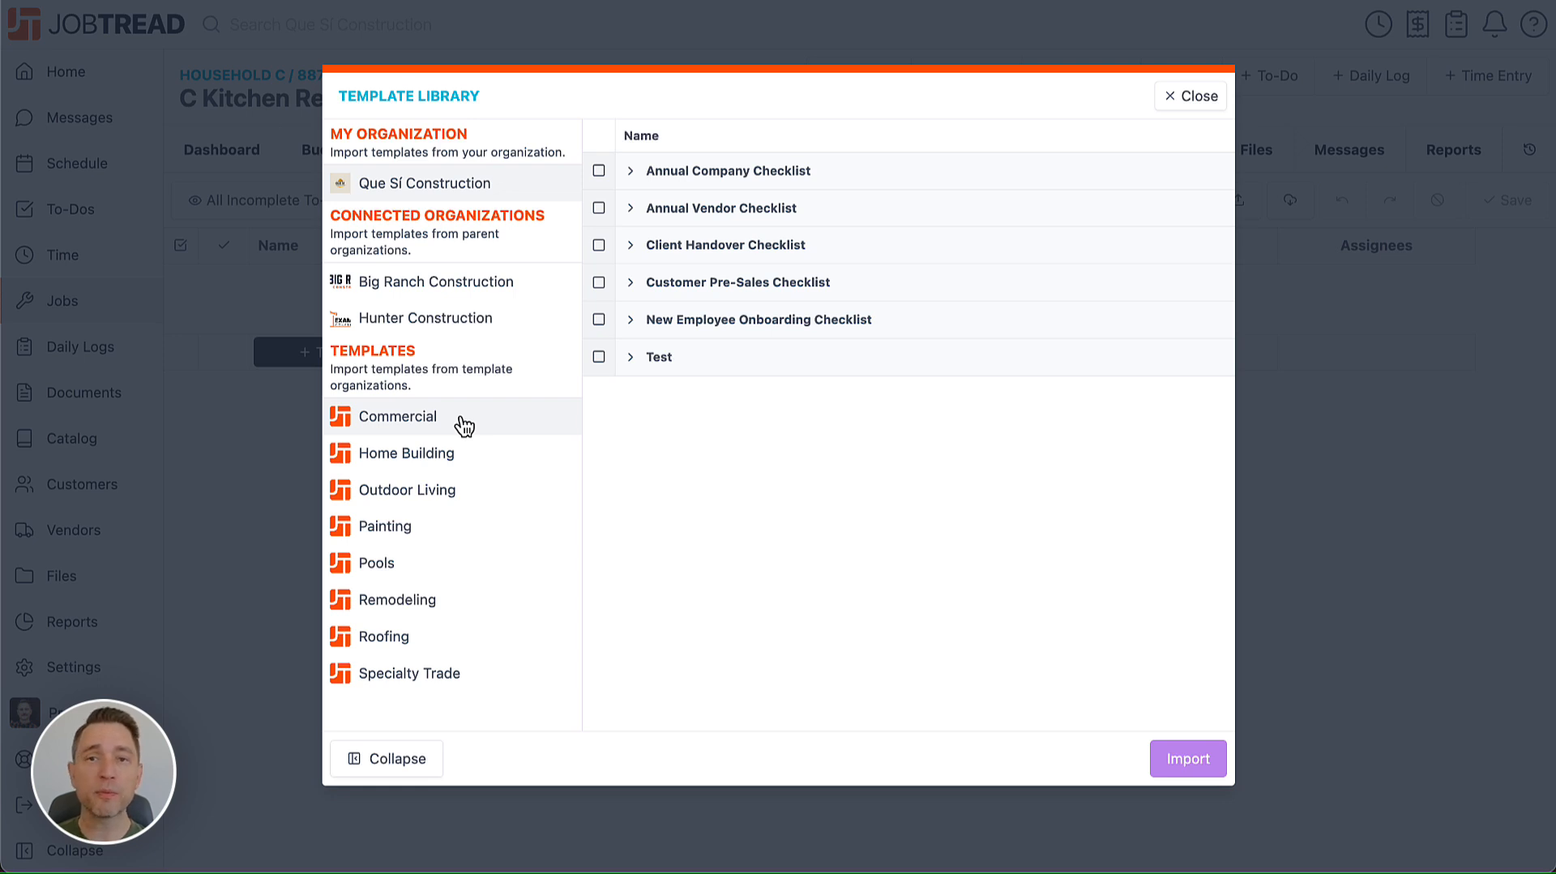
{"action": "left_click", "coordinate": [457, 609]}
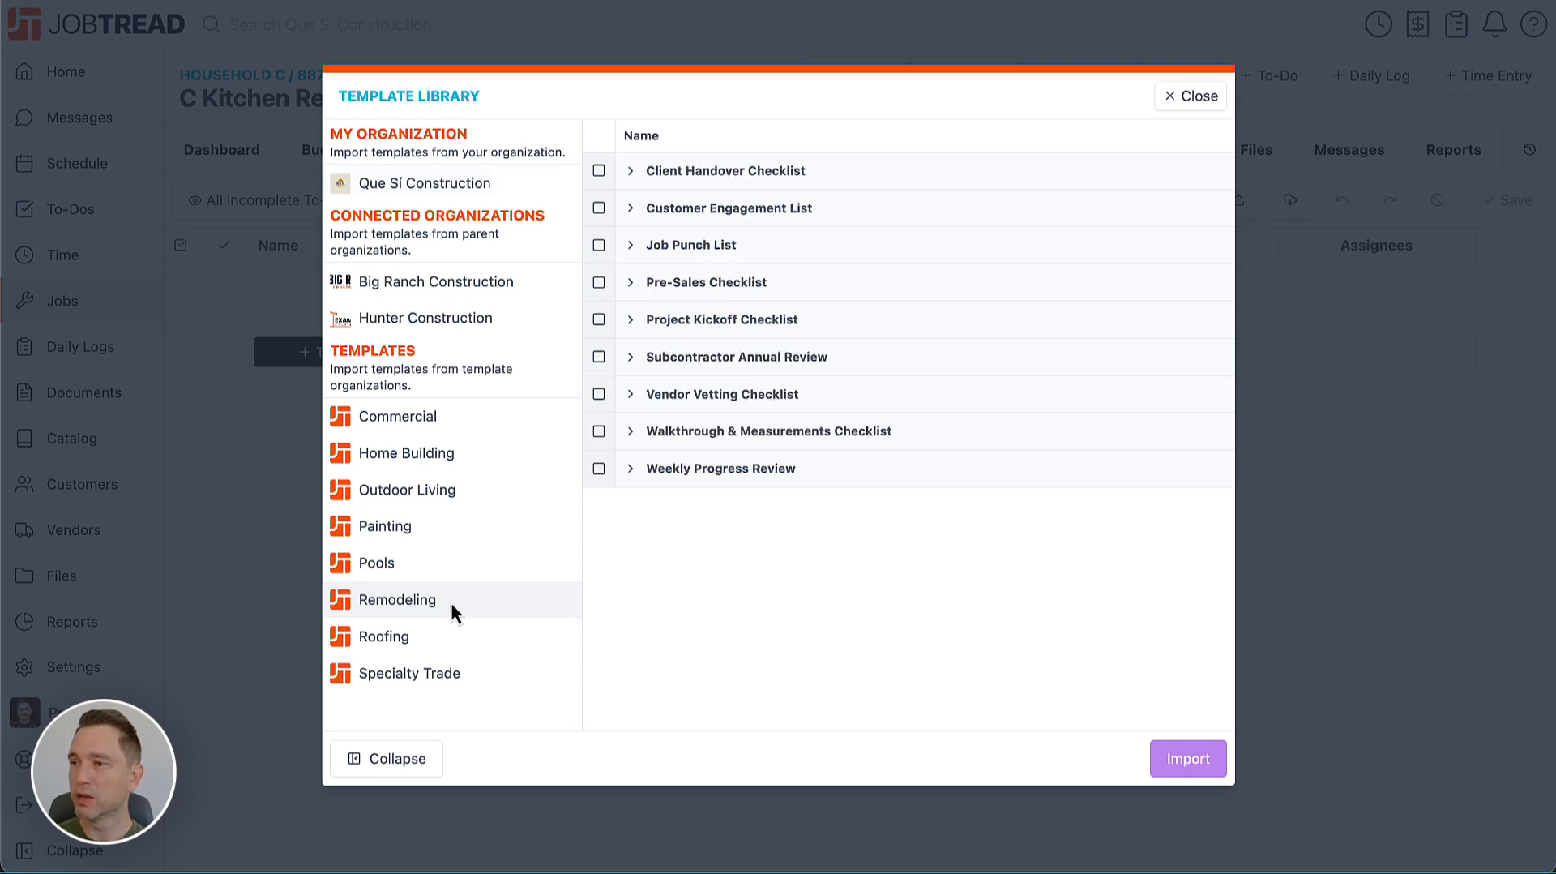
{"action": "left_click", "coordinate": [600, 320]}
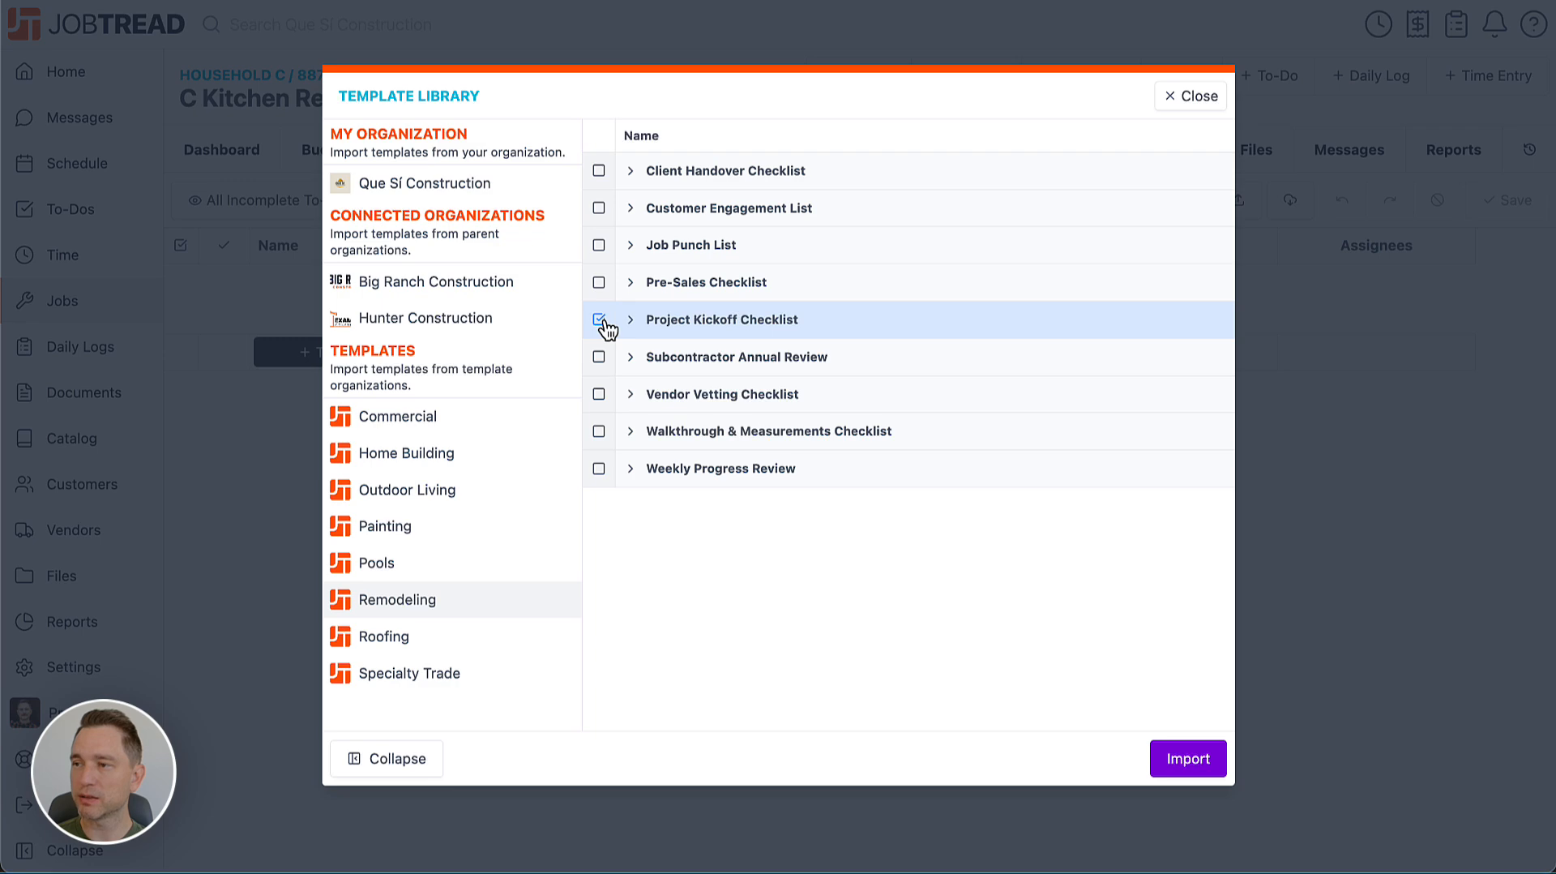
{"action": "left_click", "coordinate": [1188, 758]}
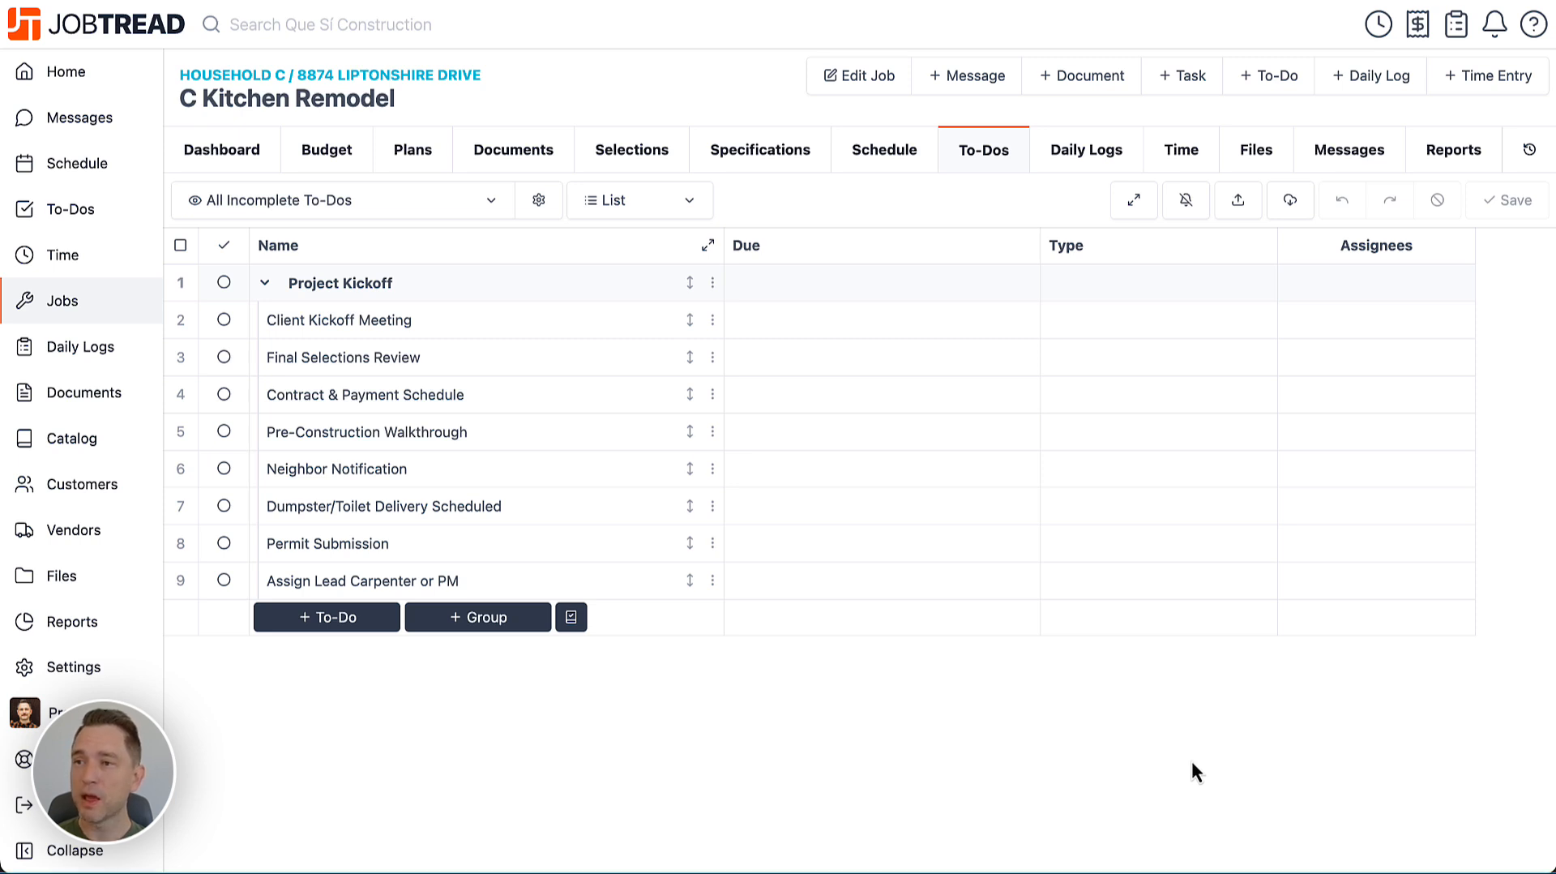
Import the Customer Engagement List from the Remodeling templates into the to-dos of customer Household A
{"action": "left_click", "coordinate": [76, 485]}
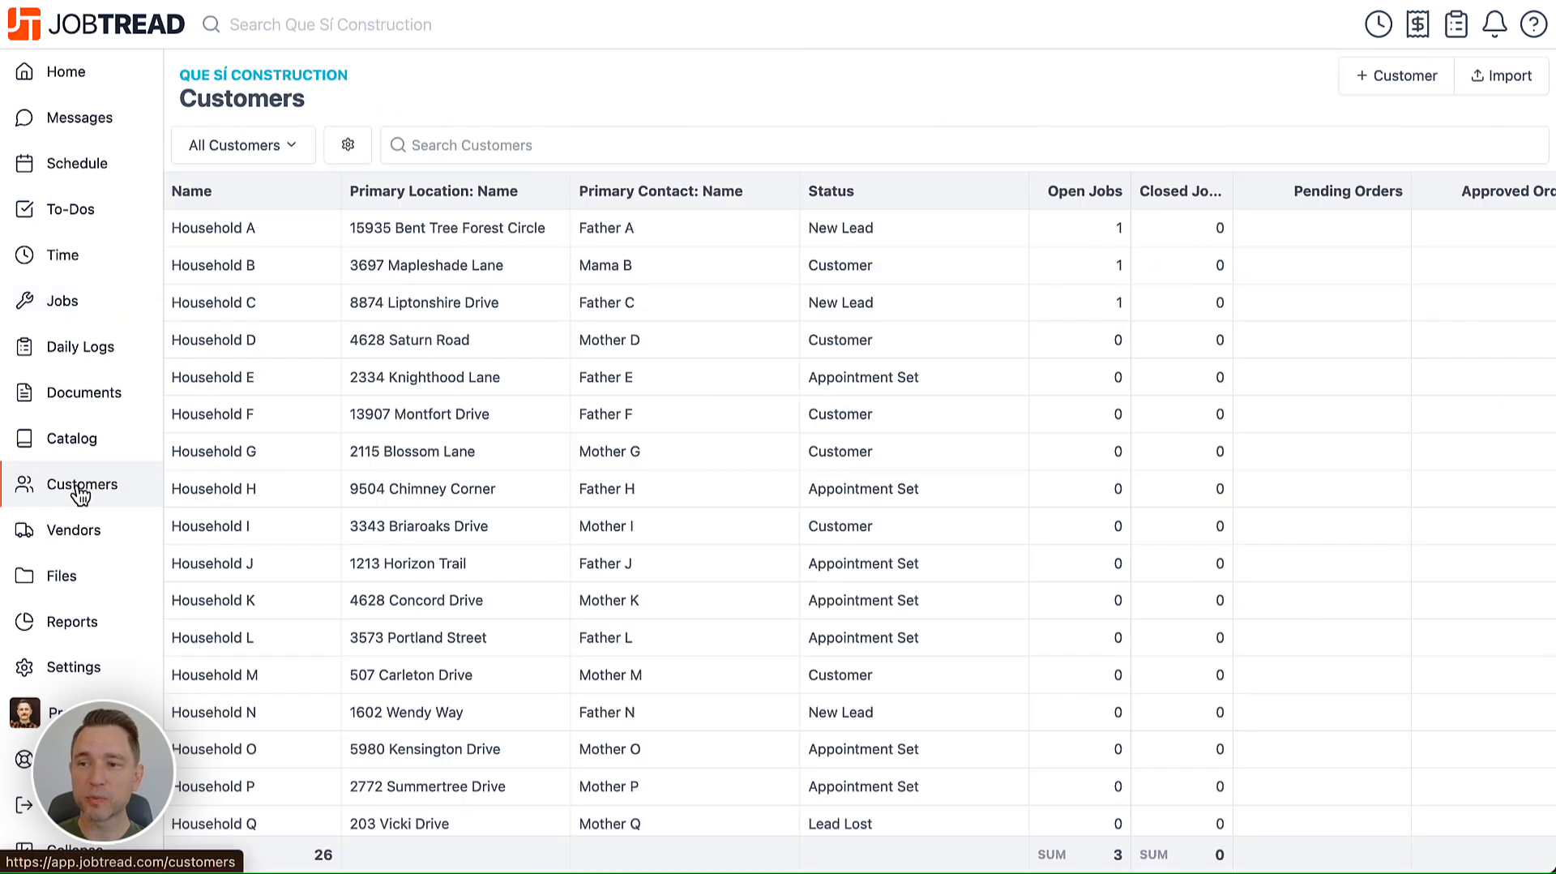
{"action": "left_click", "coordinate": [474, 230]}
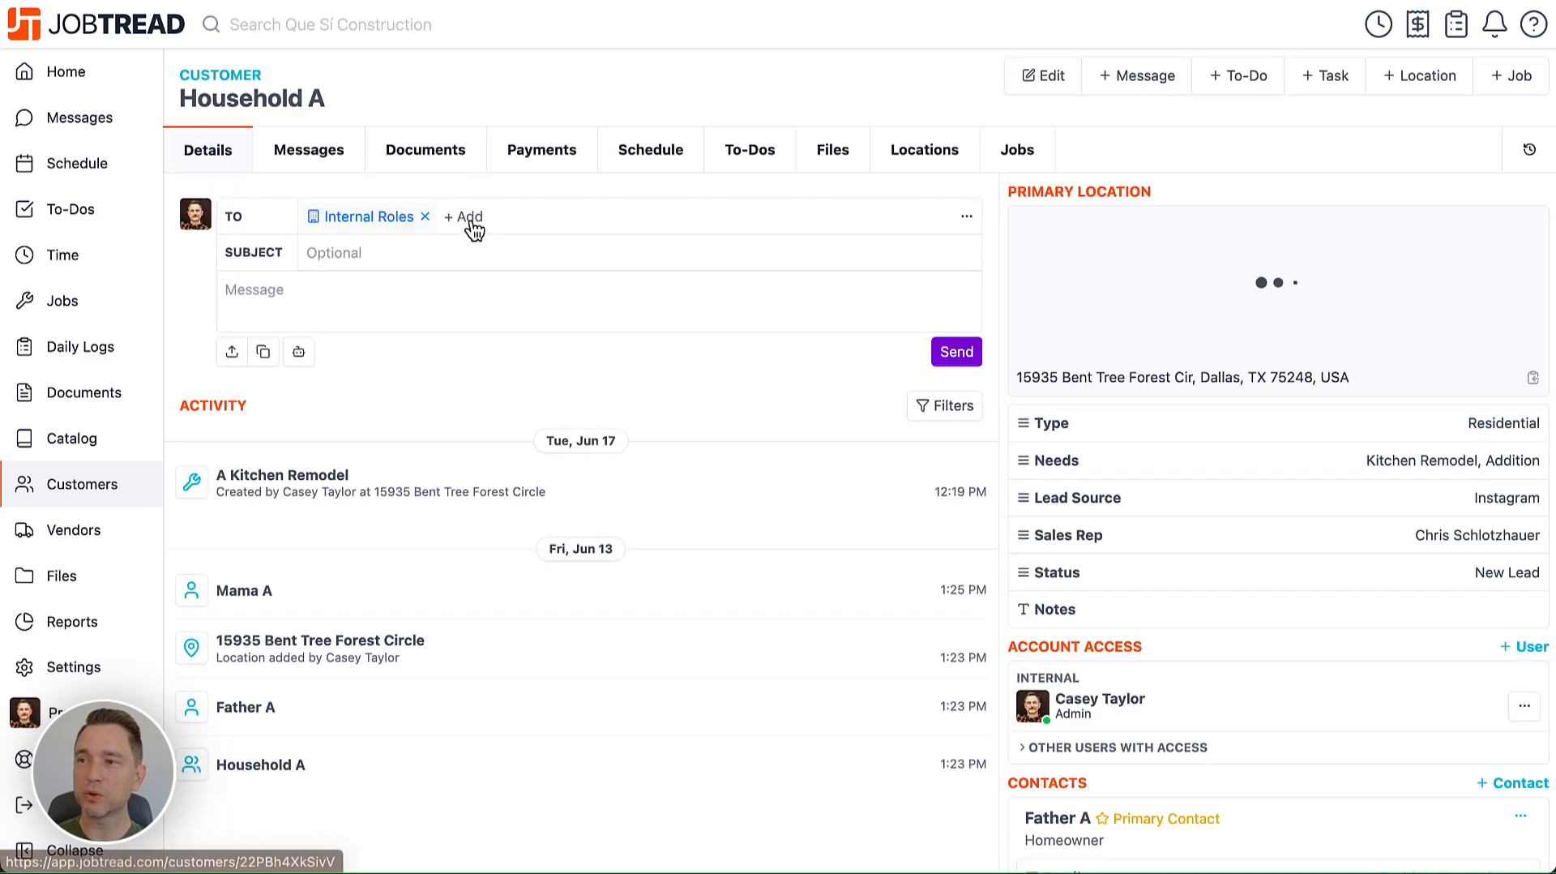
{"action": "left_click", "coordinate": [764, 158]}
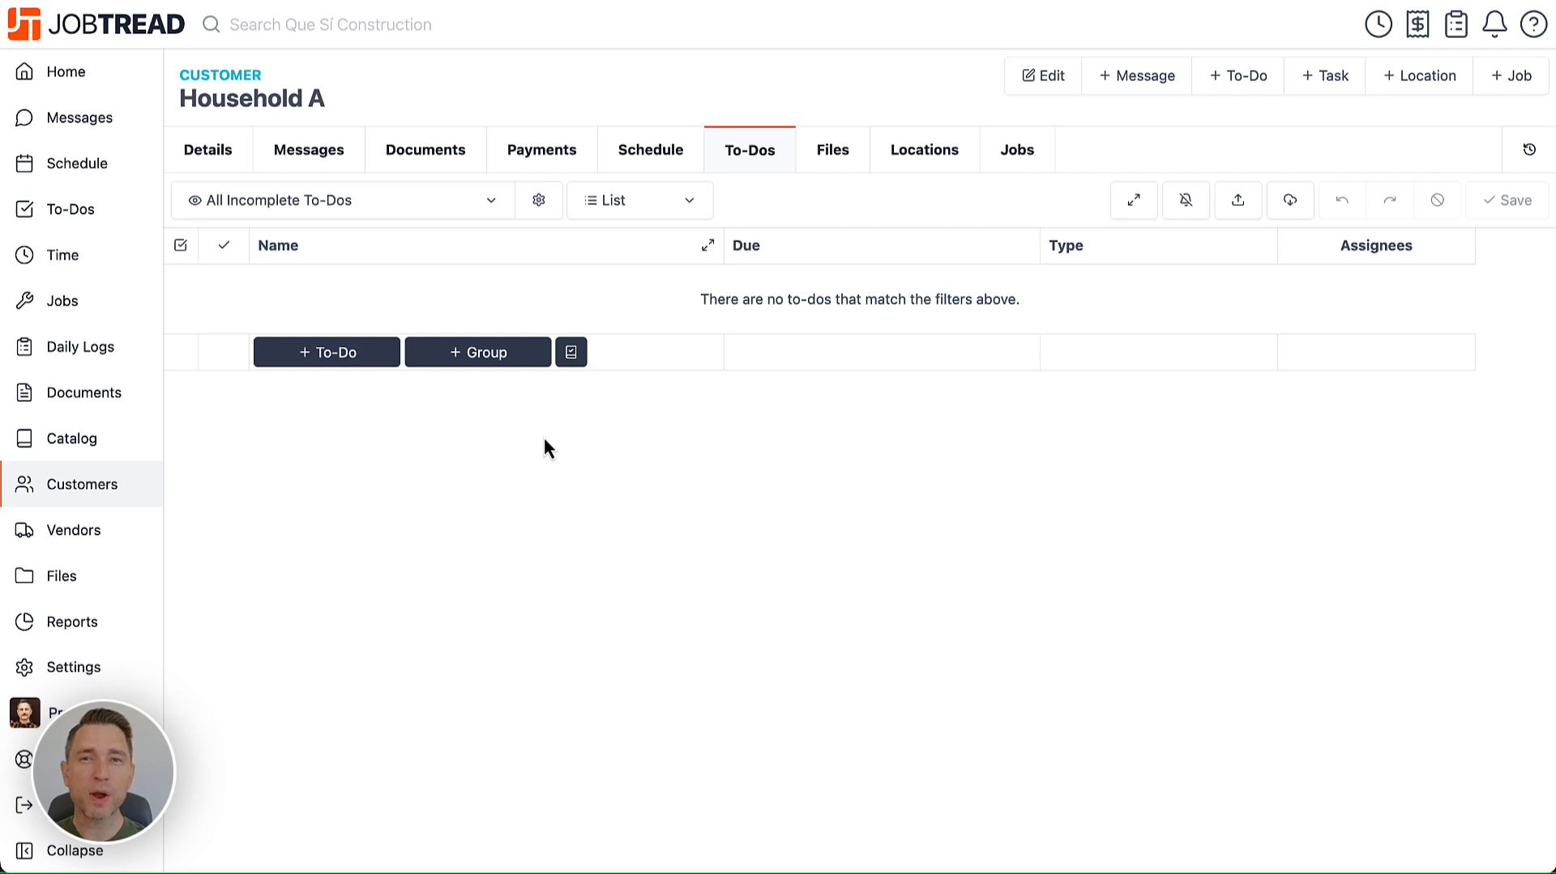
{"action": "left_click", "coordinate": [572, 353]}
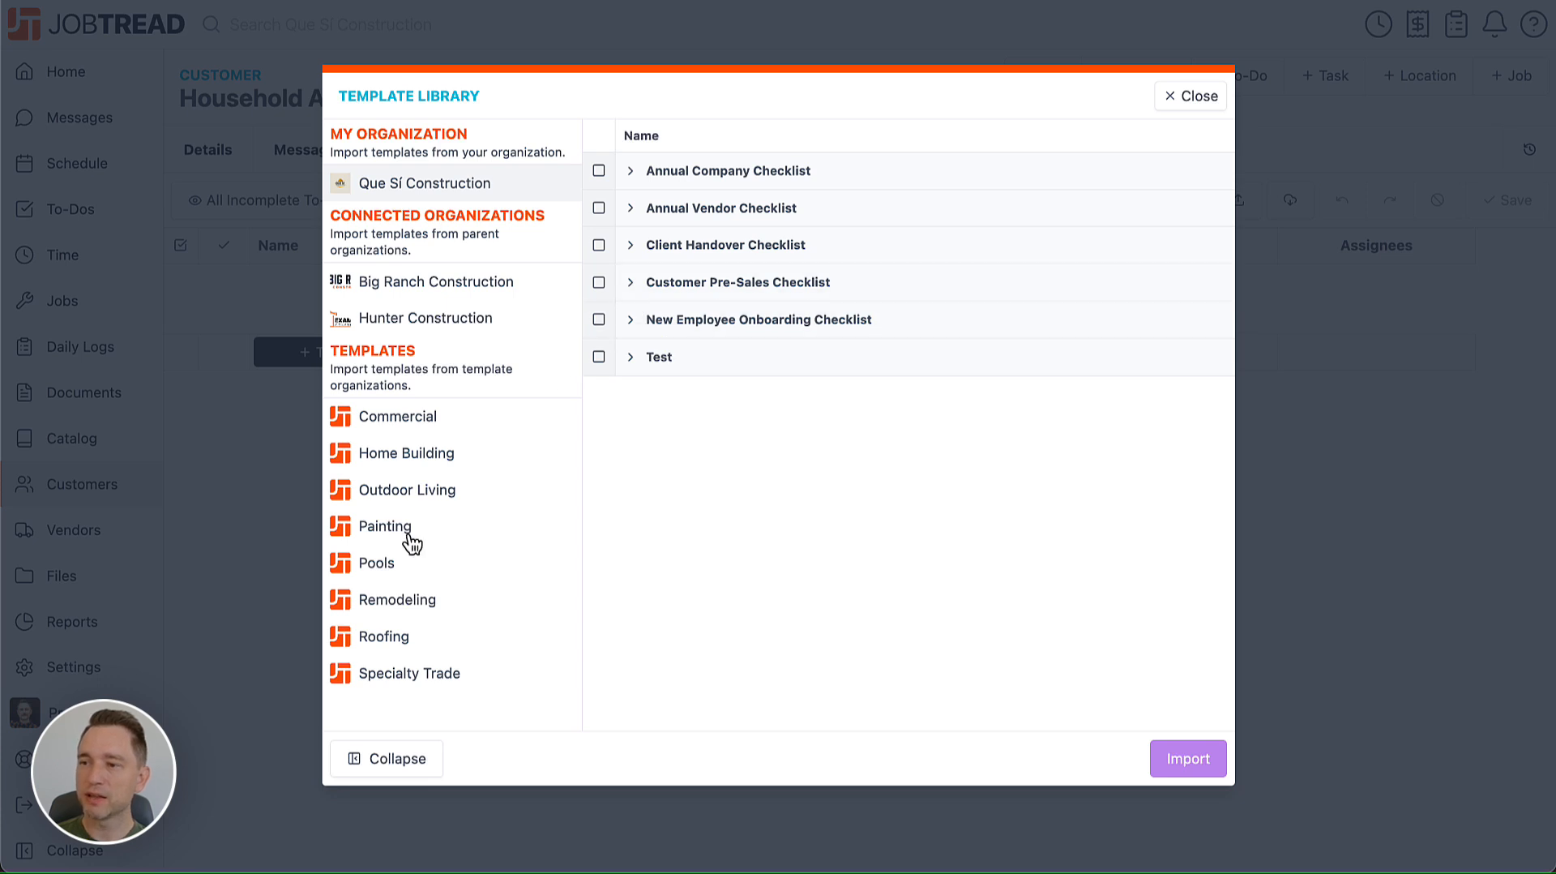
{"action": "left_click", "coordinate": [415, 601]}
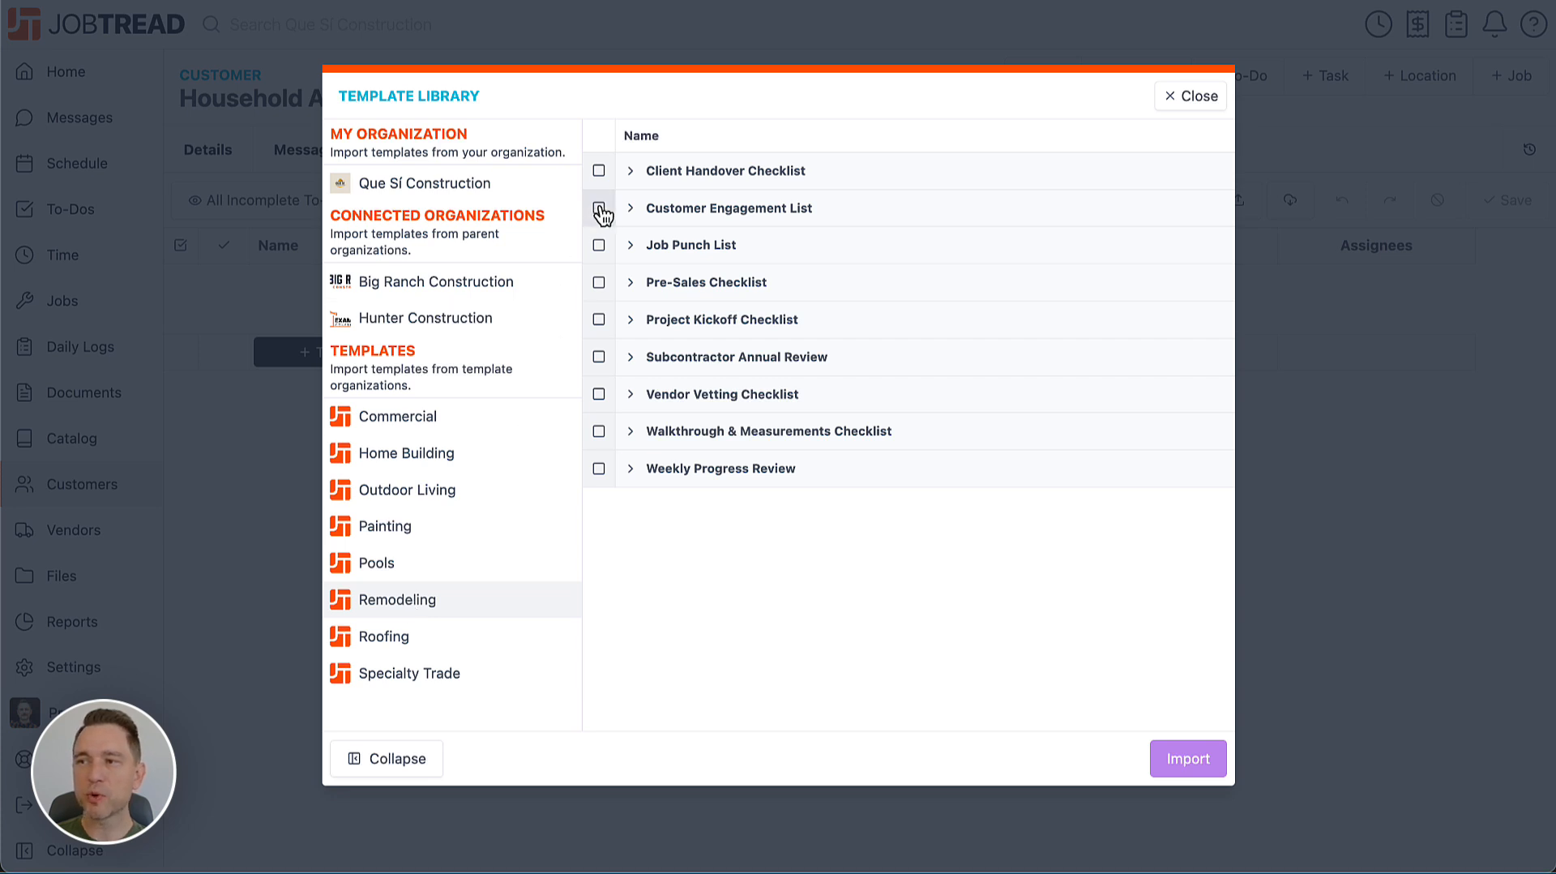
{"action": "left_click", "coordinate": [635, 211]}
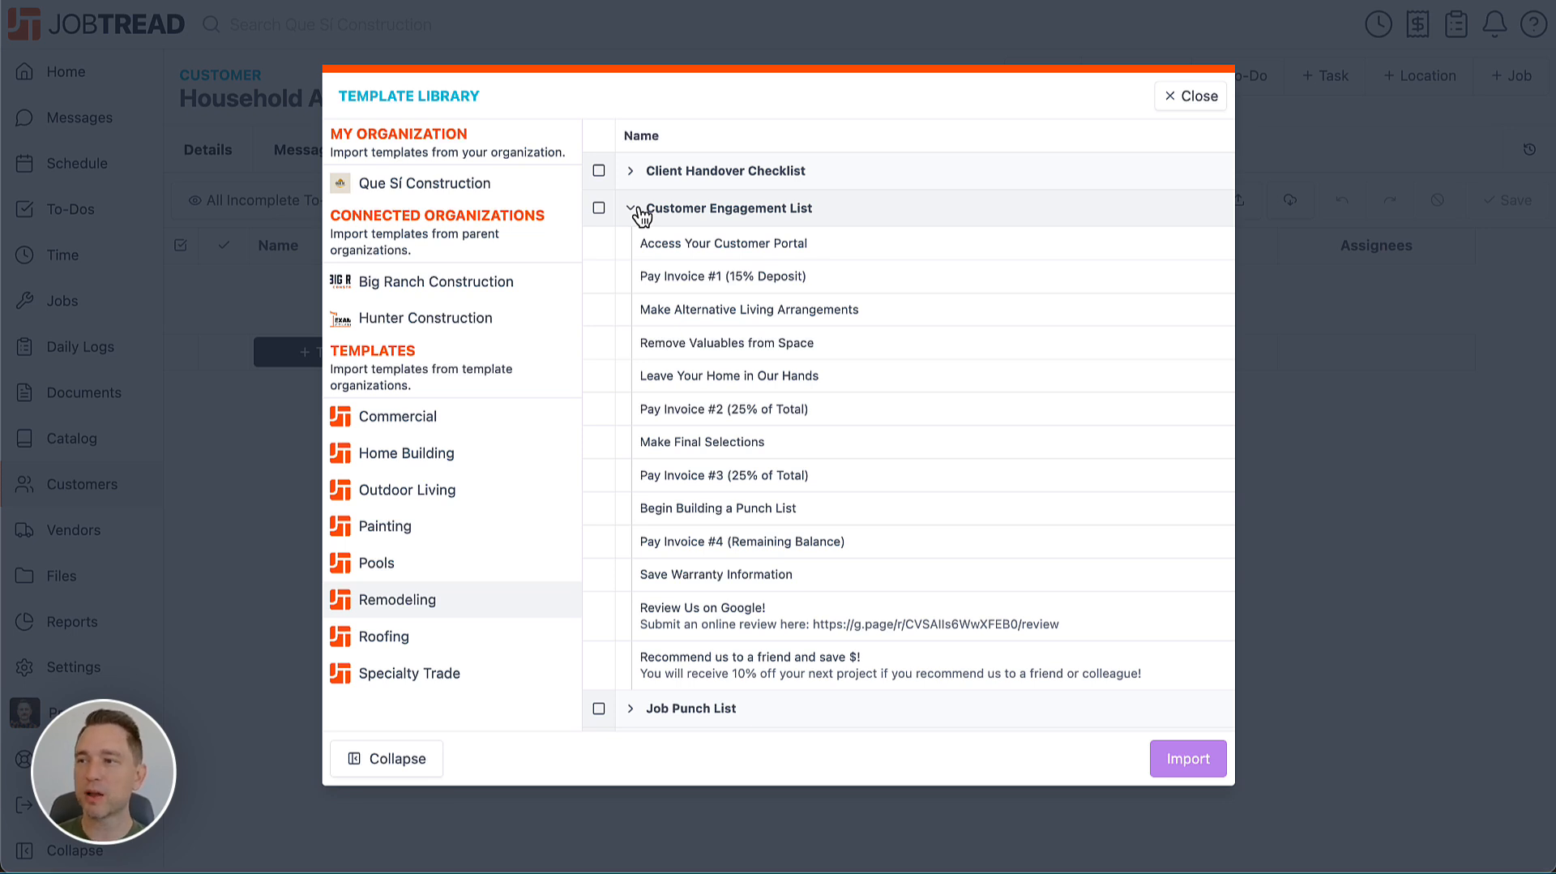
{"action": "left_click", "coordinate": [599, 208]}
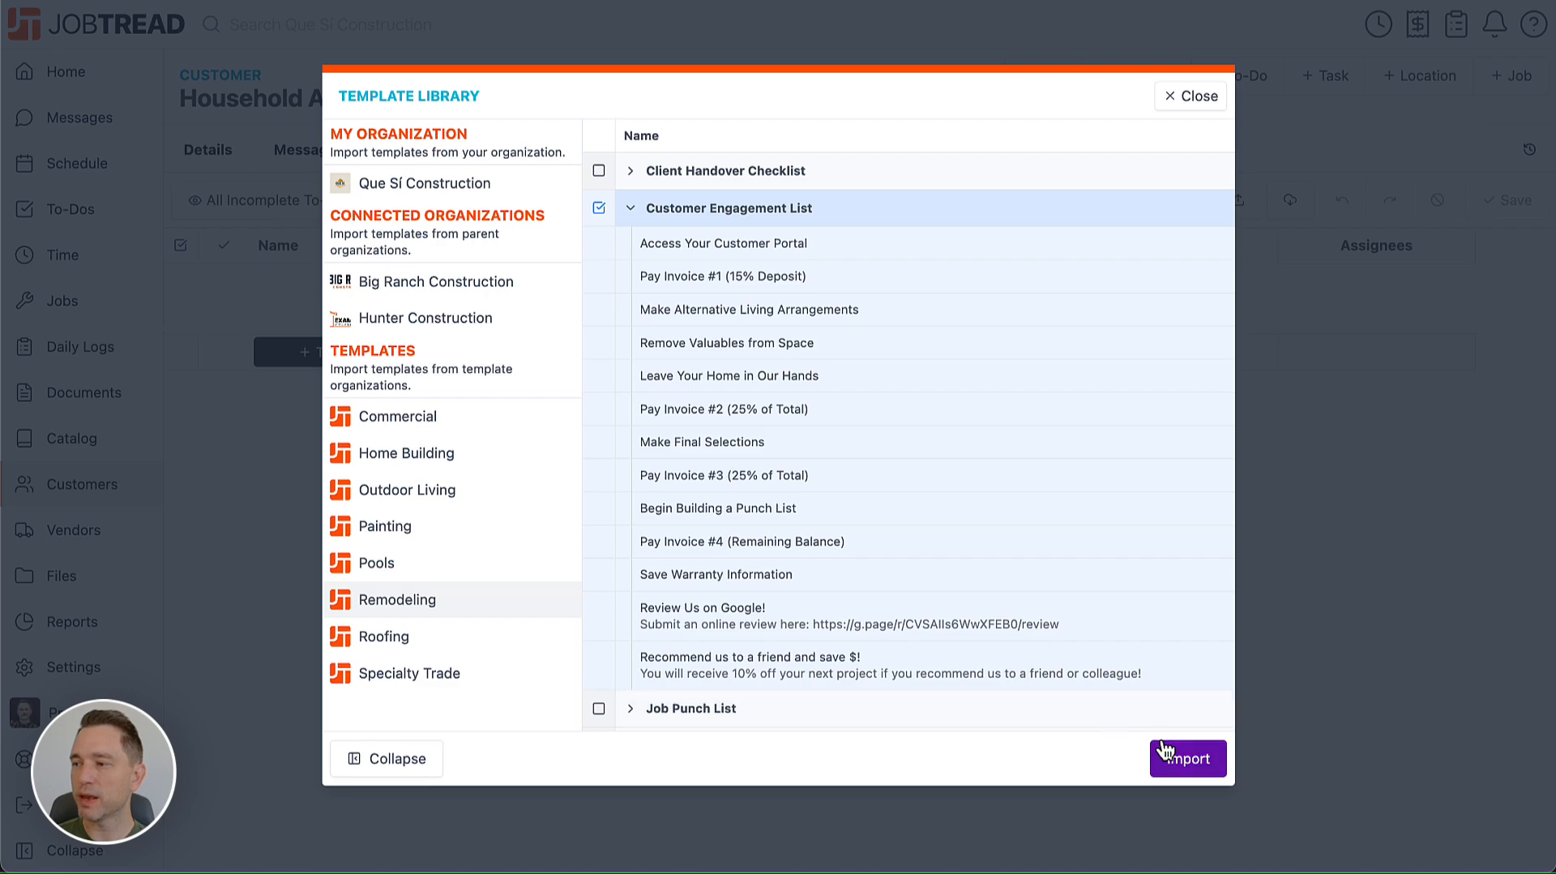
{"action": "left_click", "coordinate": [1192, 757]}
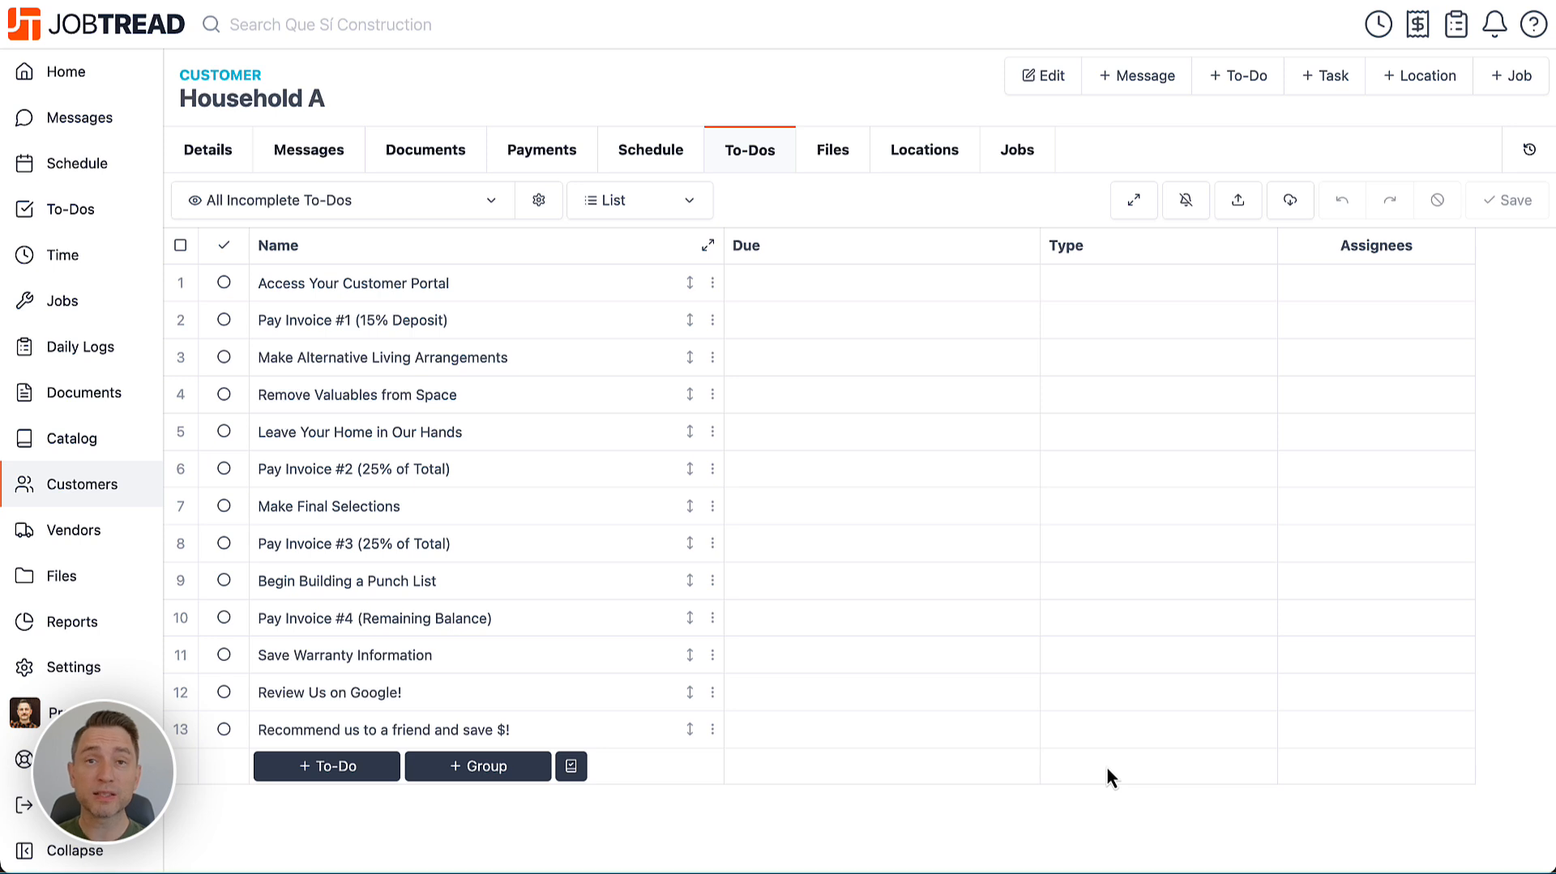
Import the organization's own Annual Vendor Checklist template into the to-dos of vendor Concrete Ideas
{"action": "left_click", "coordinate": [56, 551]}
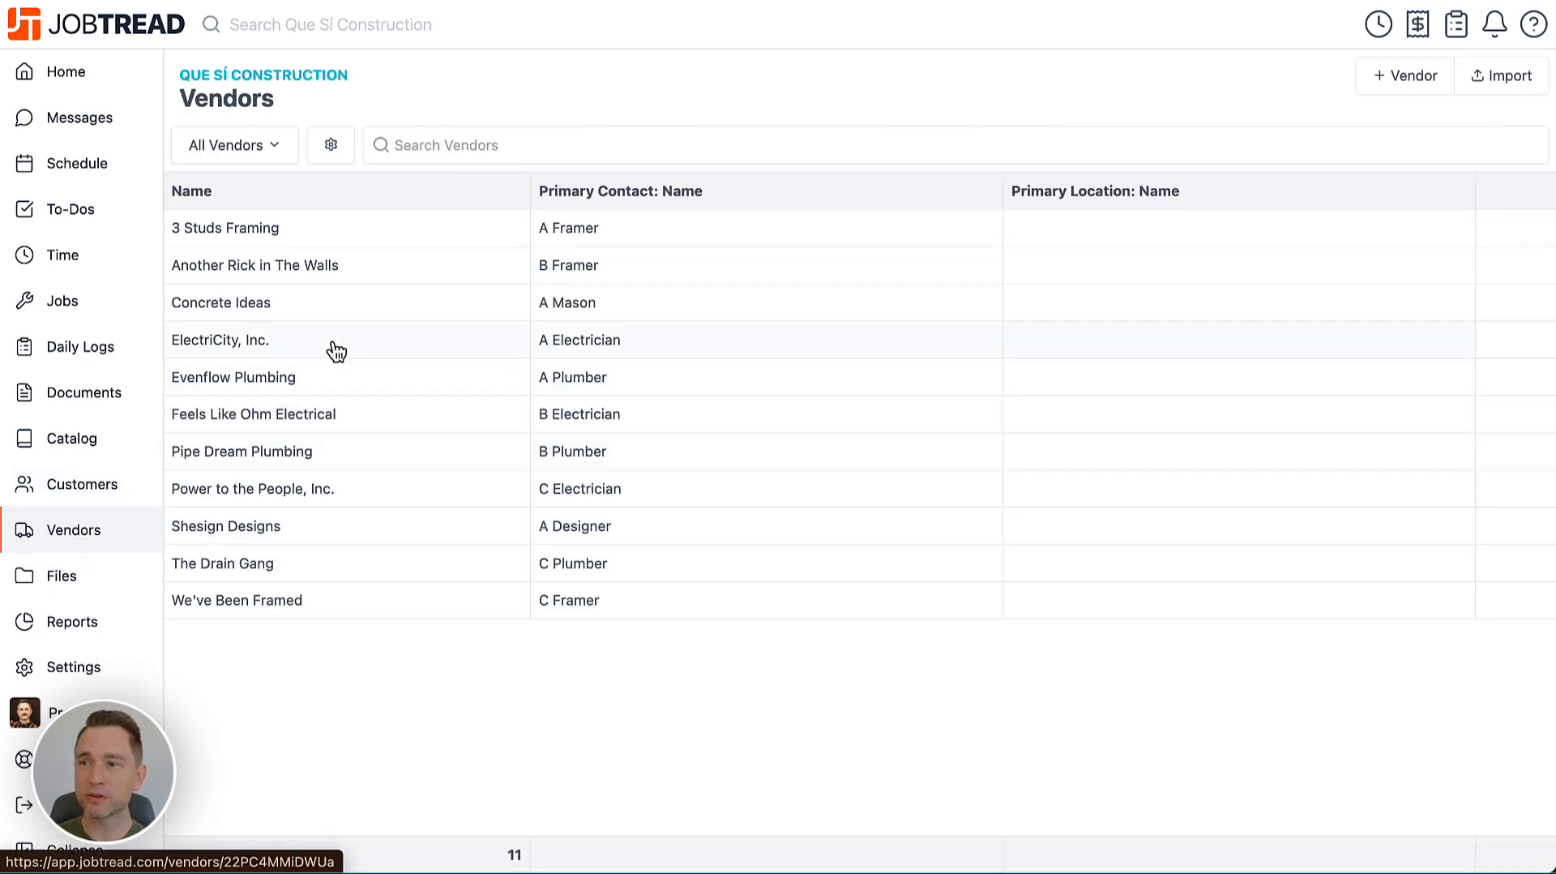
{"action": "left_click", "coordinate": [359, 315]}
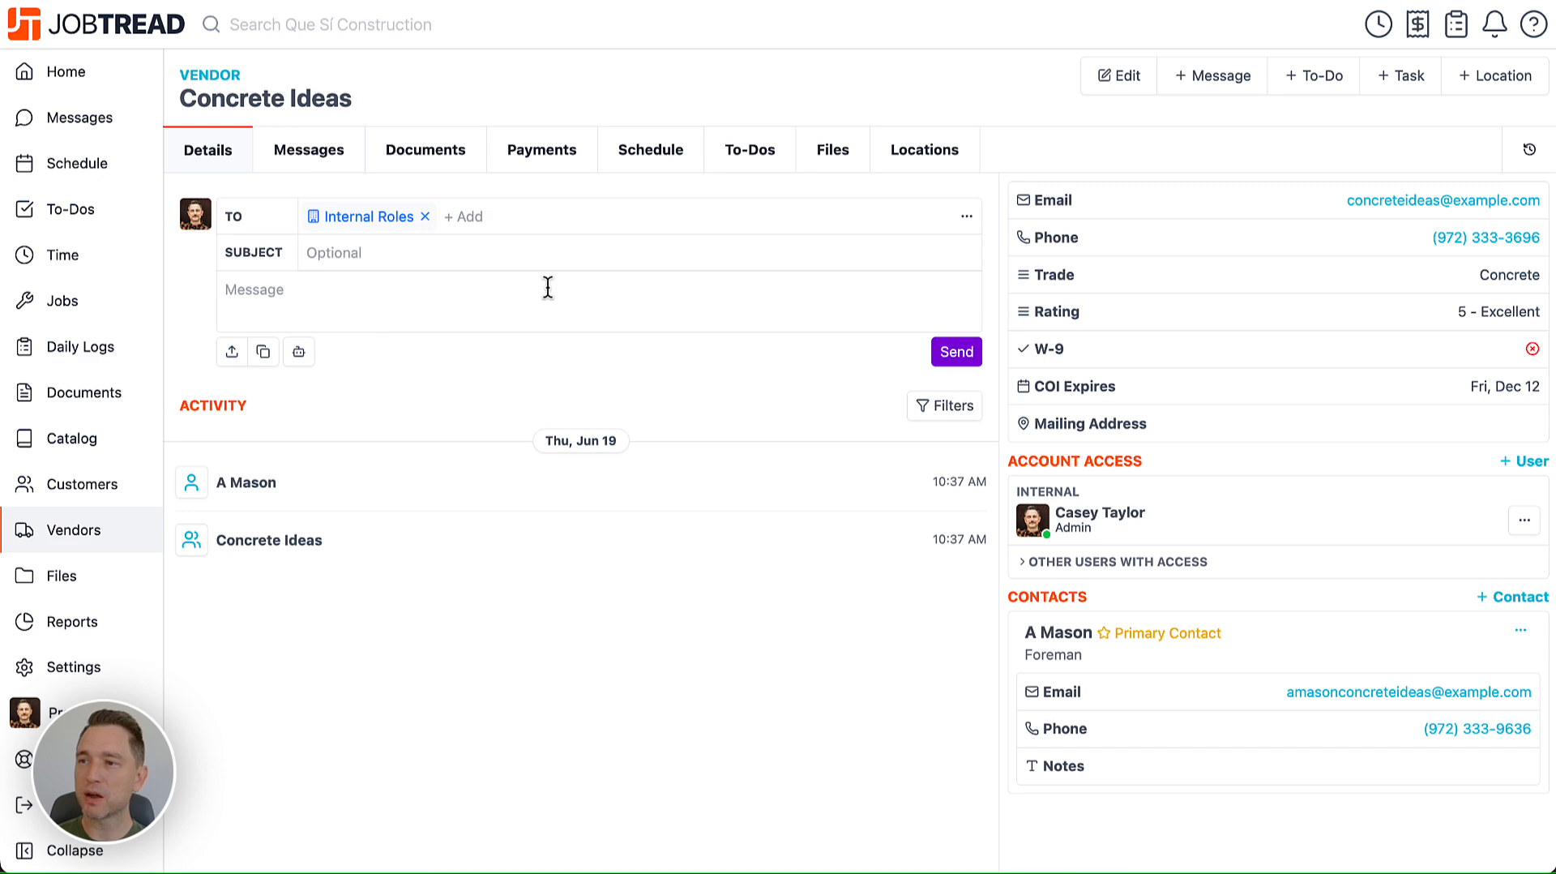
{"action": "left_click", "coordinate": [757, 167]}
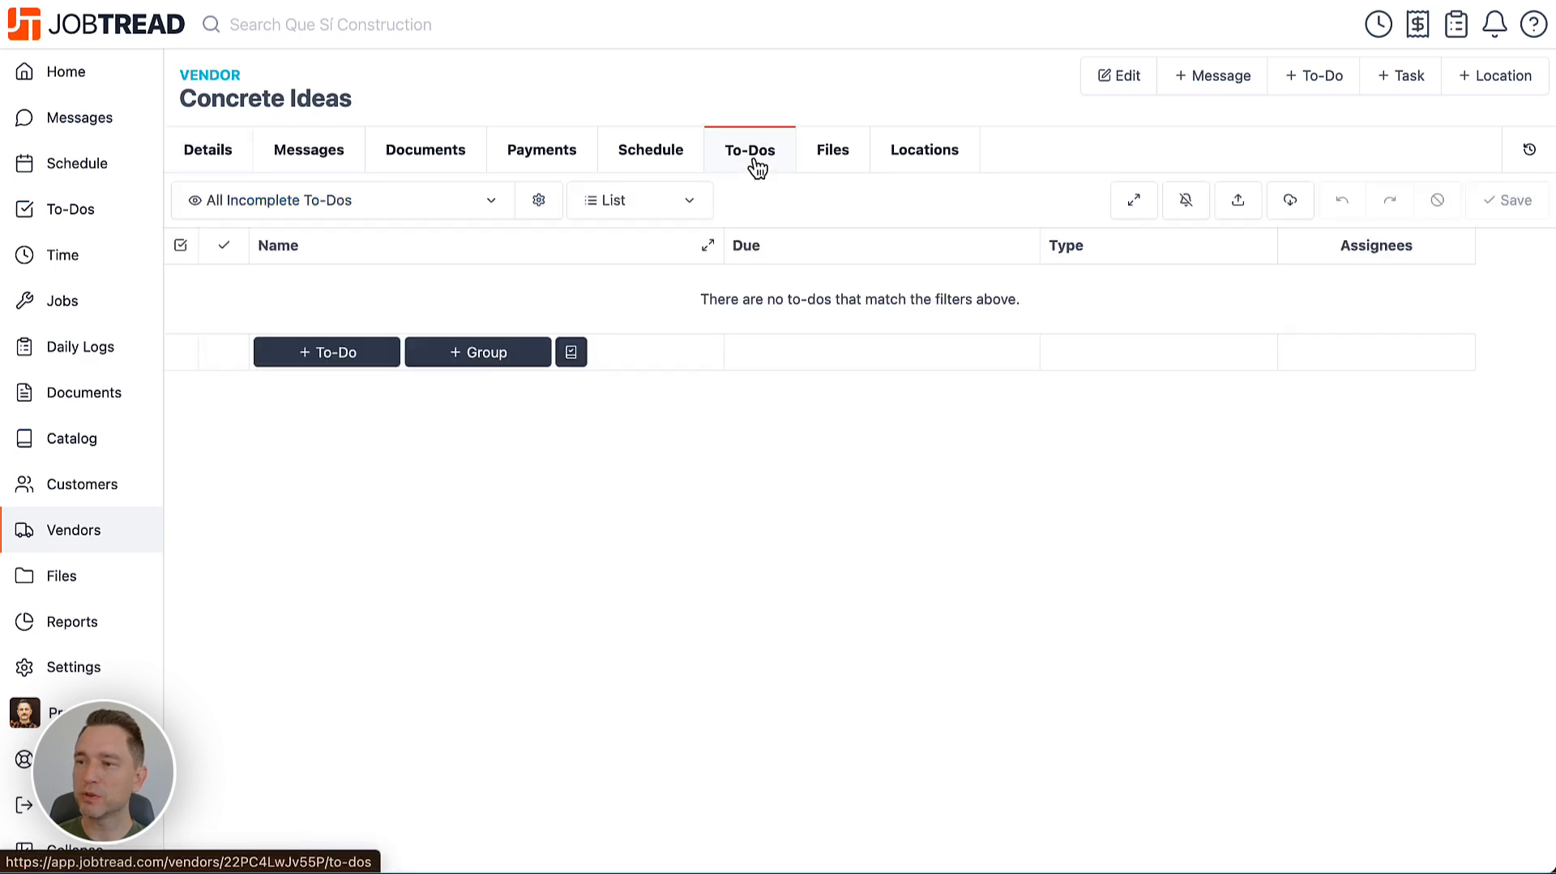
{"action": "left_click", "coordinate": [571, 353]}
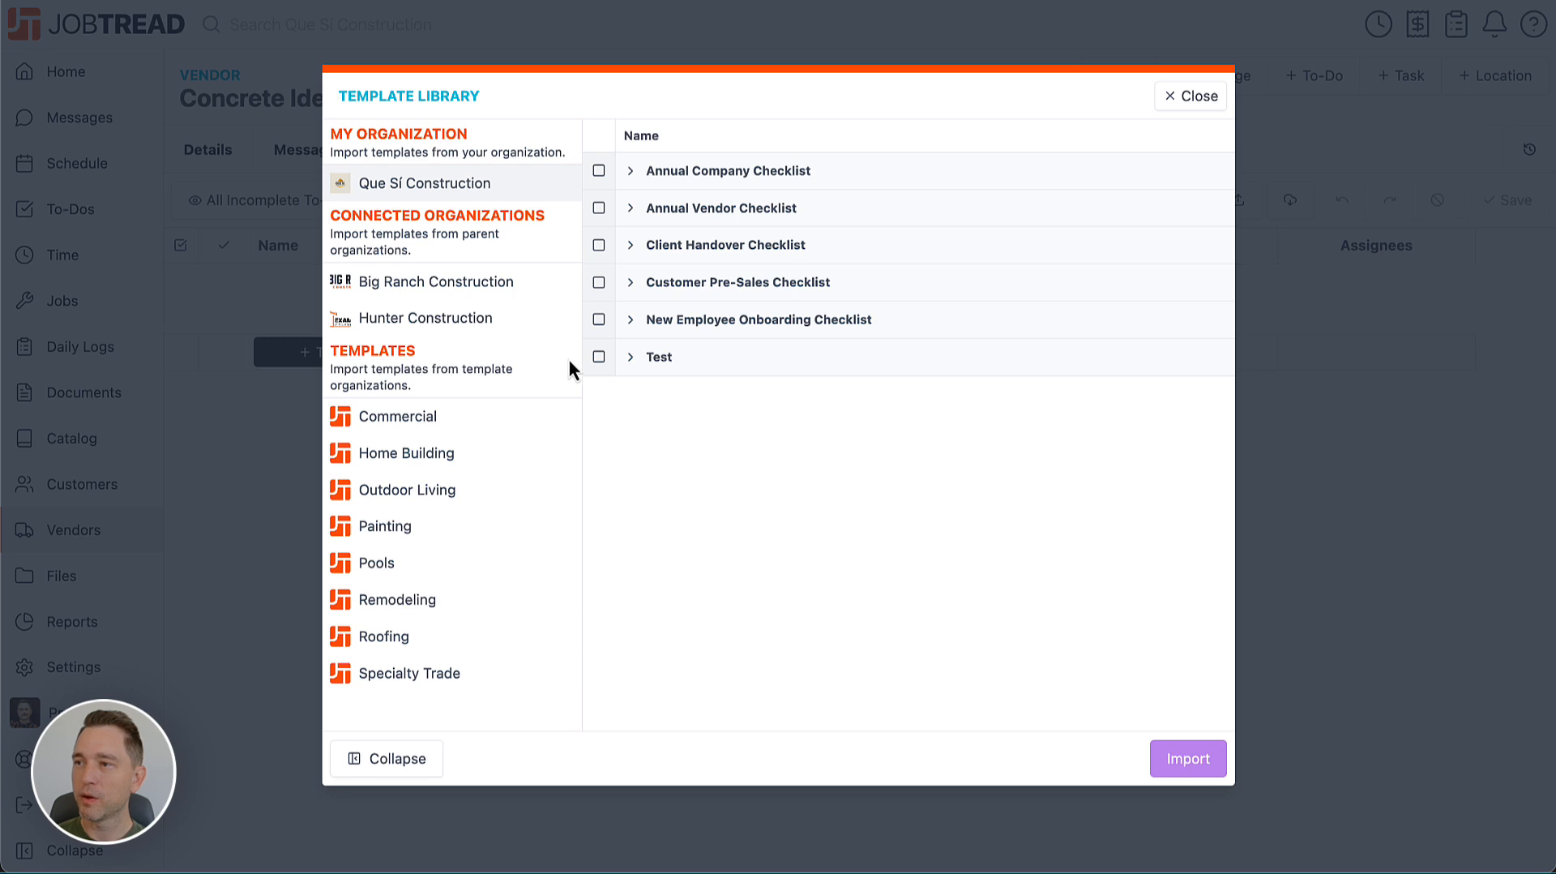
{"action": "left_click", "coordinate": [599, 209]}
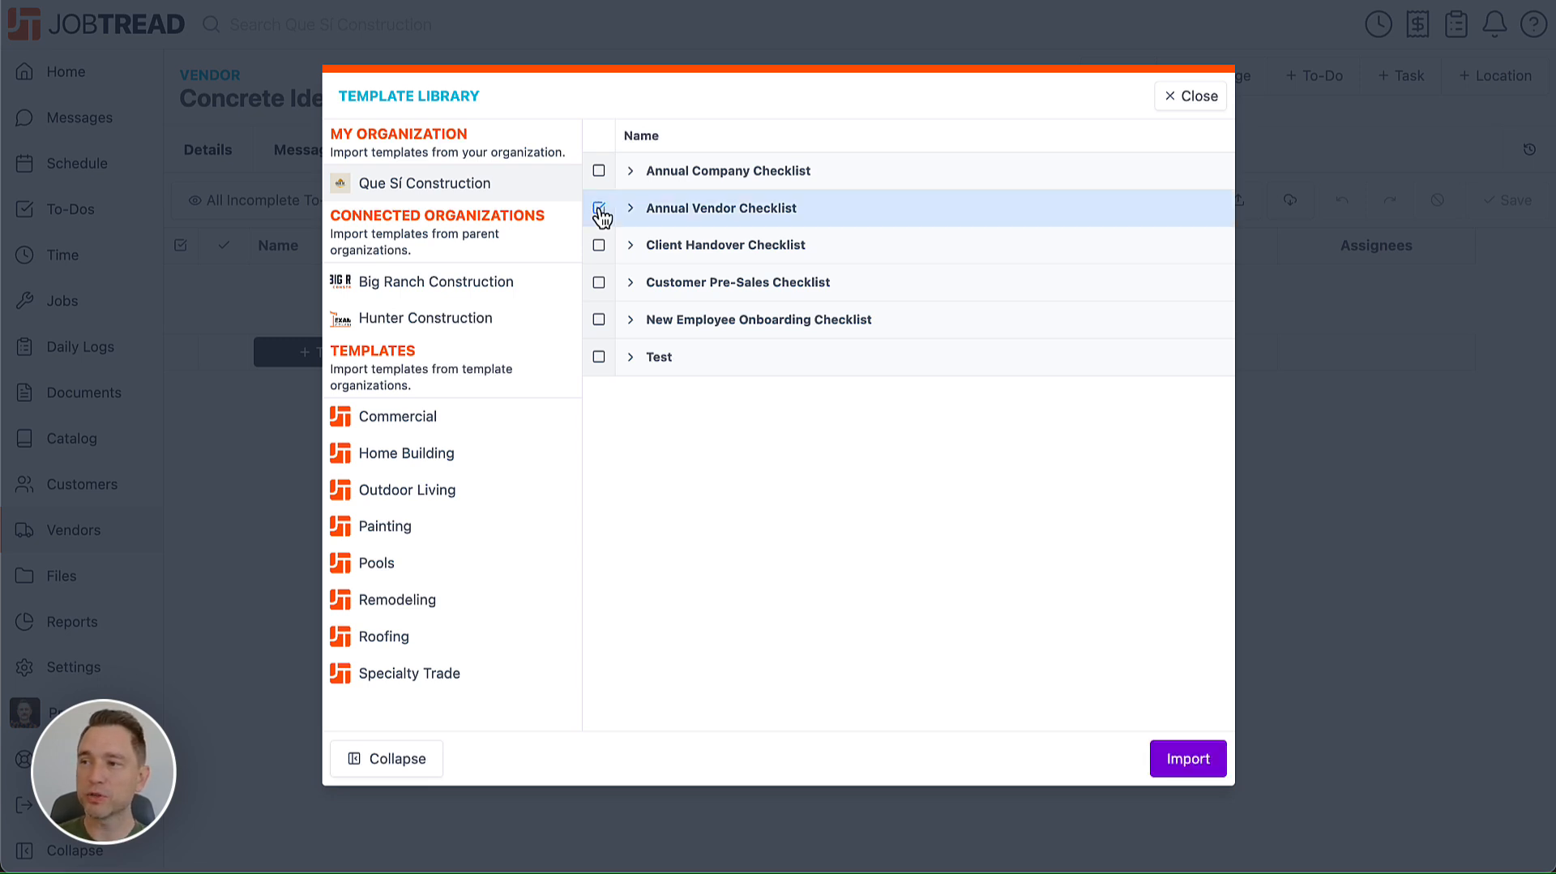
{"action": "left_click", "coordinate": [1211, 762]}
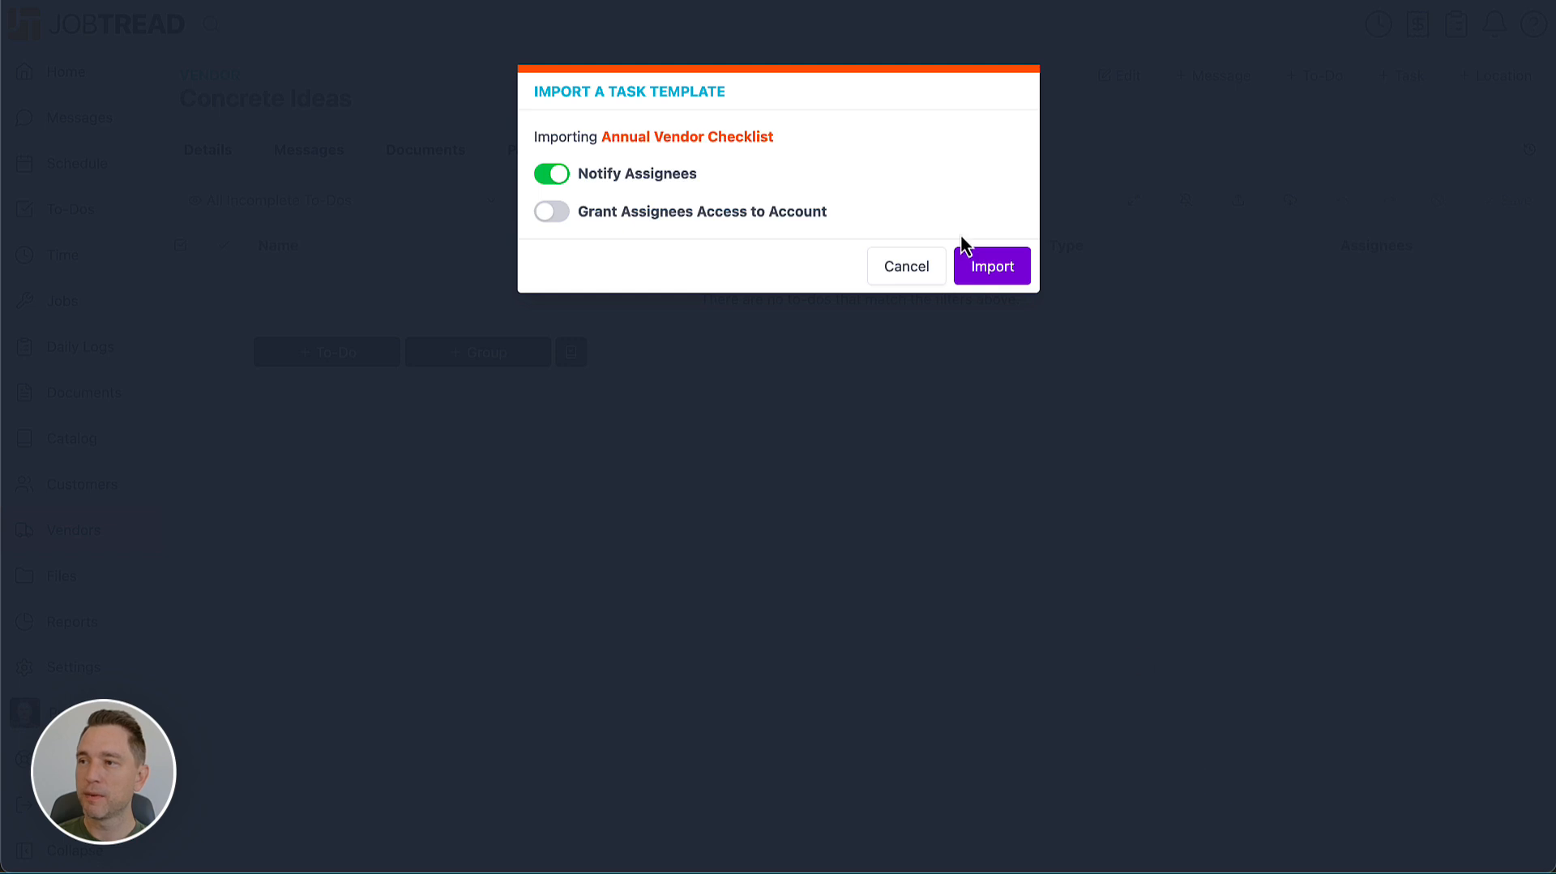
{"action": "left_click", "coordinate": [990, 272]}
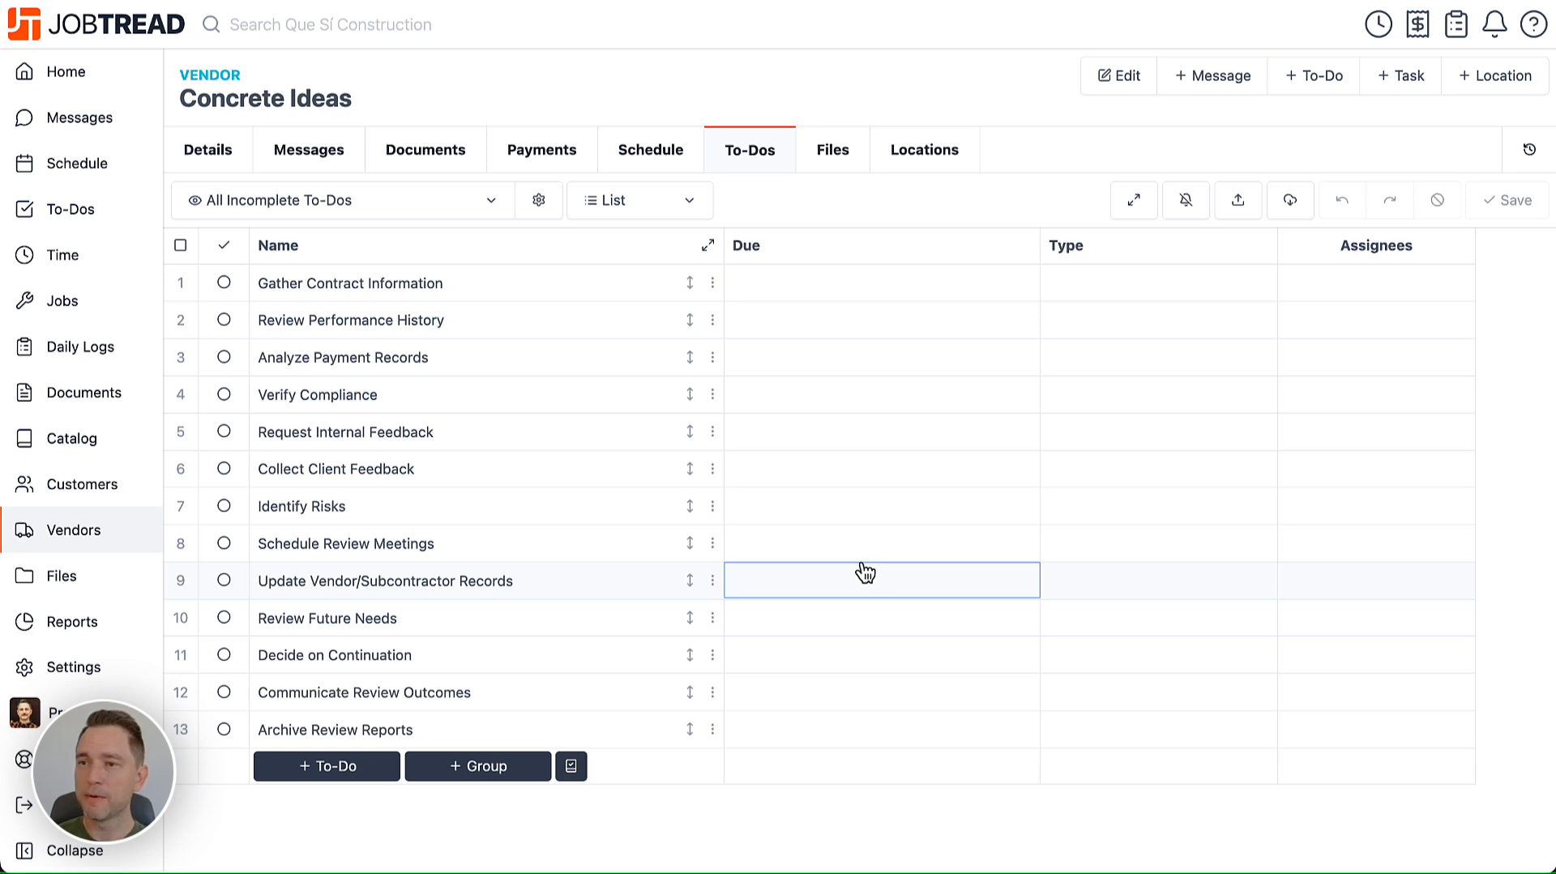
Export the A Kitchen Remodel job's to-dos as a new to-do template named "Test Template To-Do's"
{"action": "left_click", "coordinate": [65, 315]}
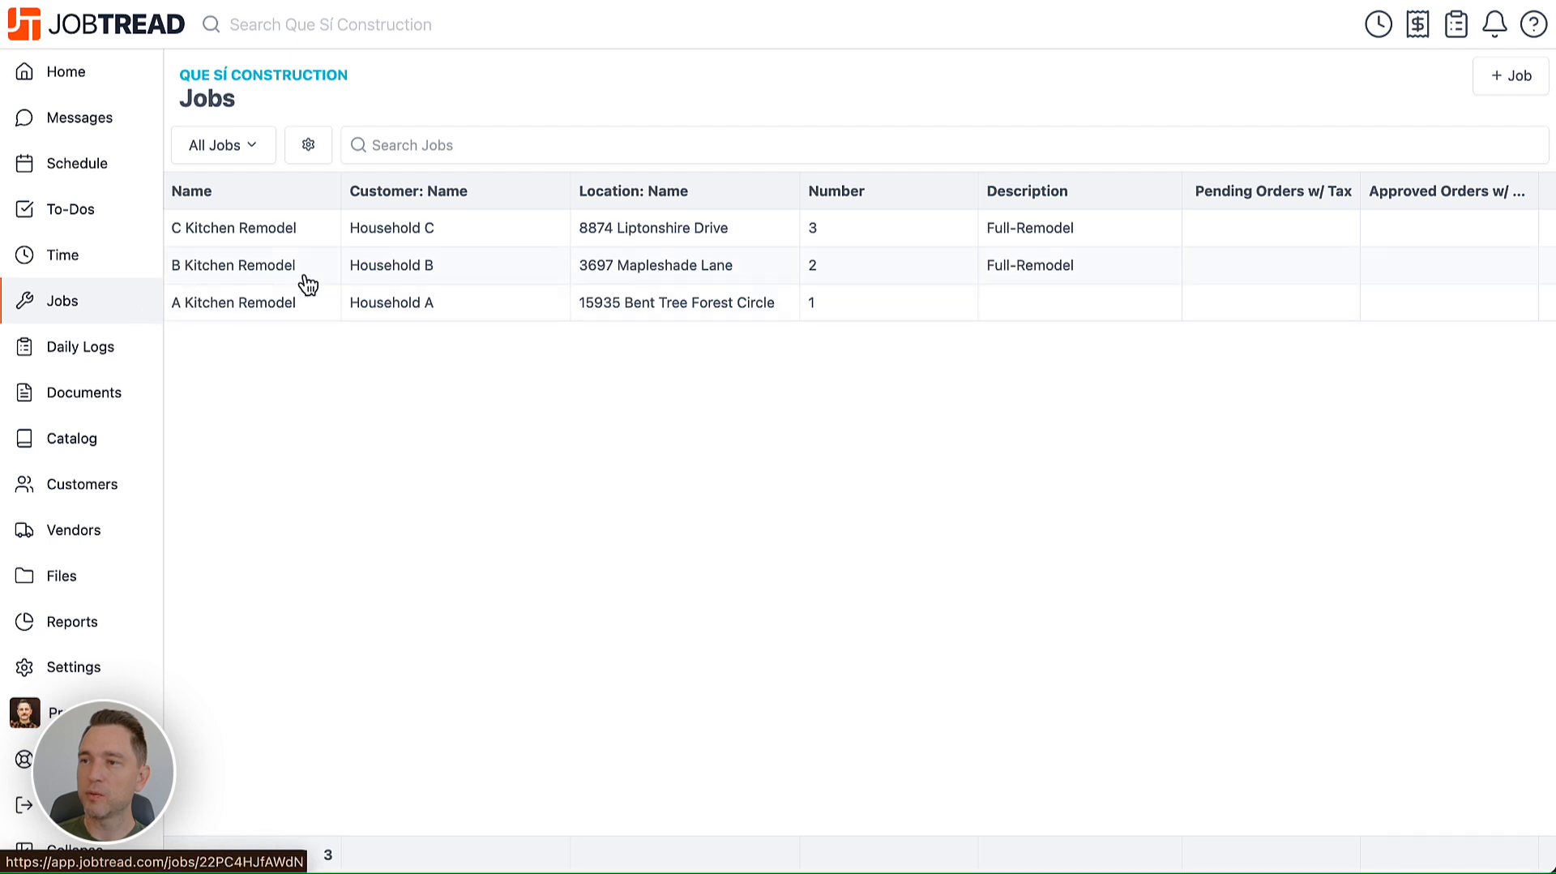
{"action": "left_click", "coordinate": [445, 307]}
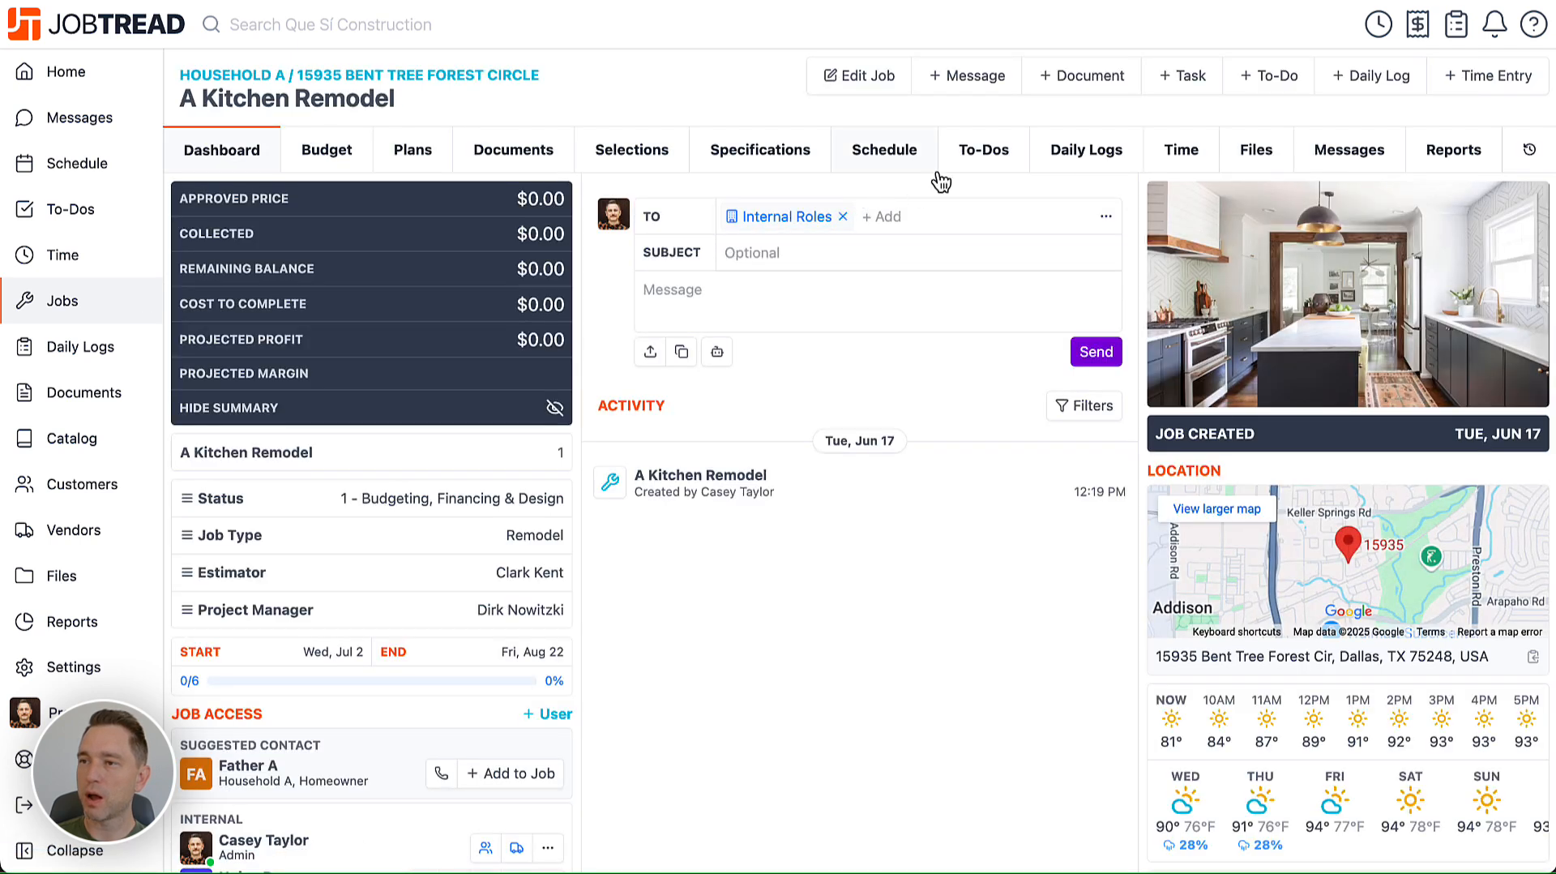
{"action": "left_click", "coordinate": [984, 169]}
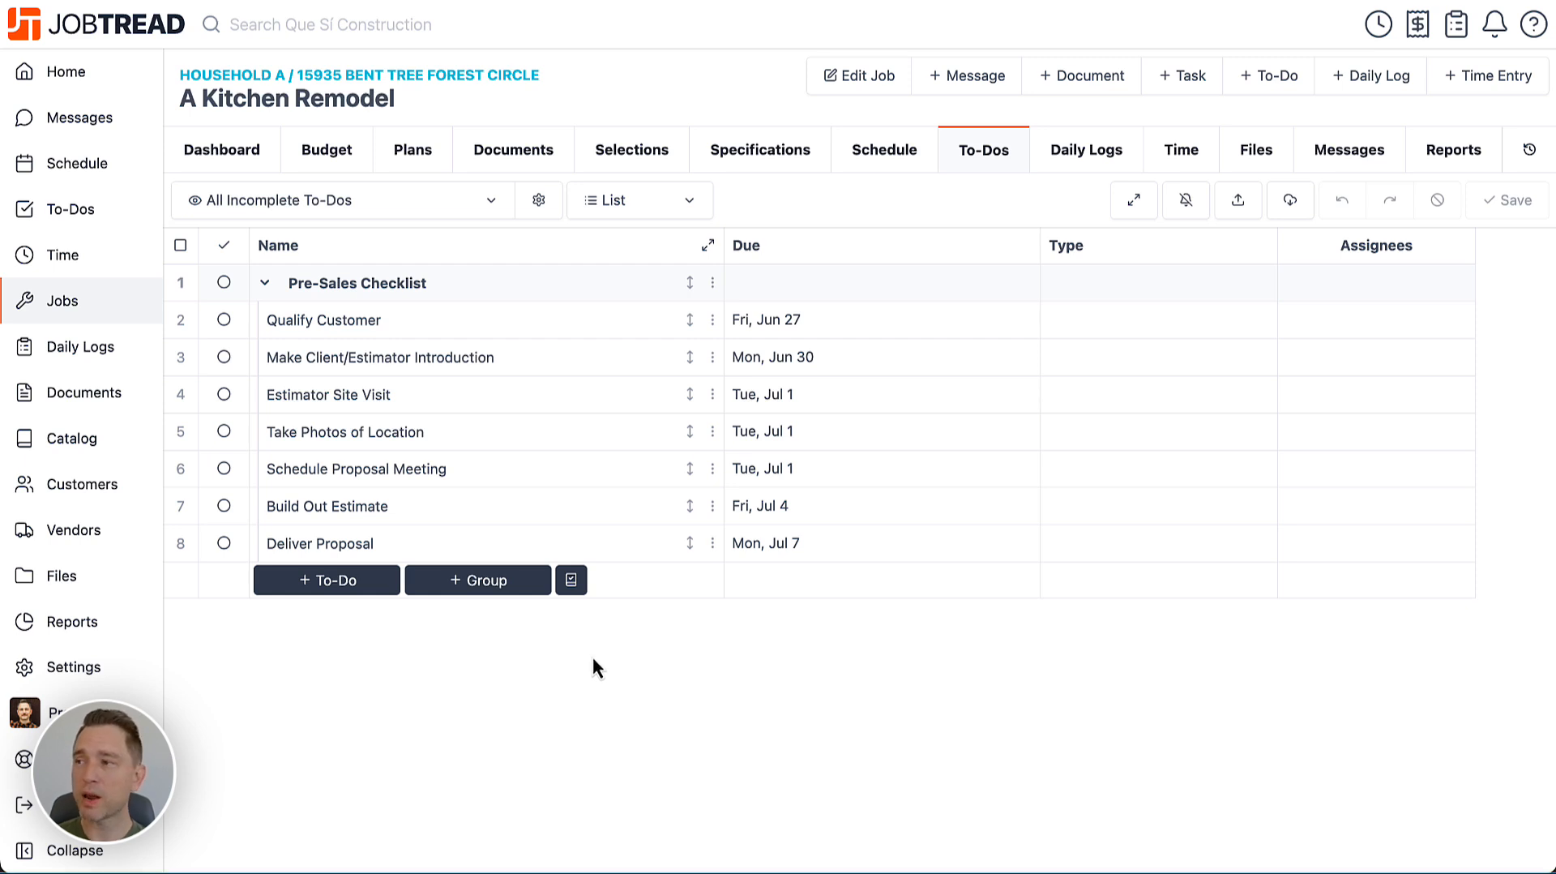
{"action": "left_click", "coordinate": [1290, 203]}
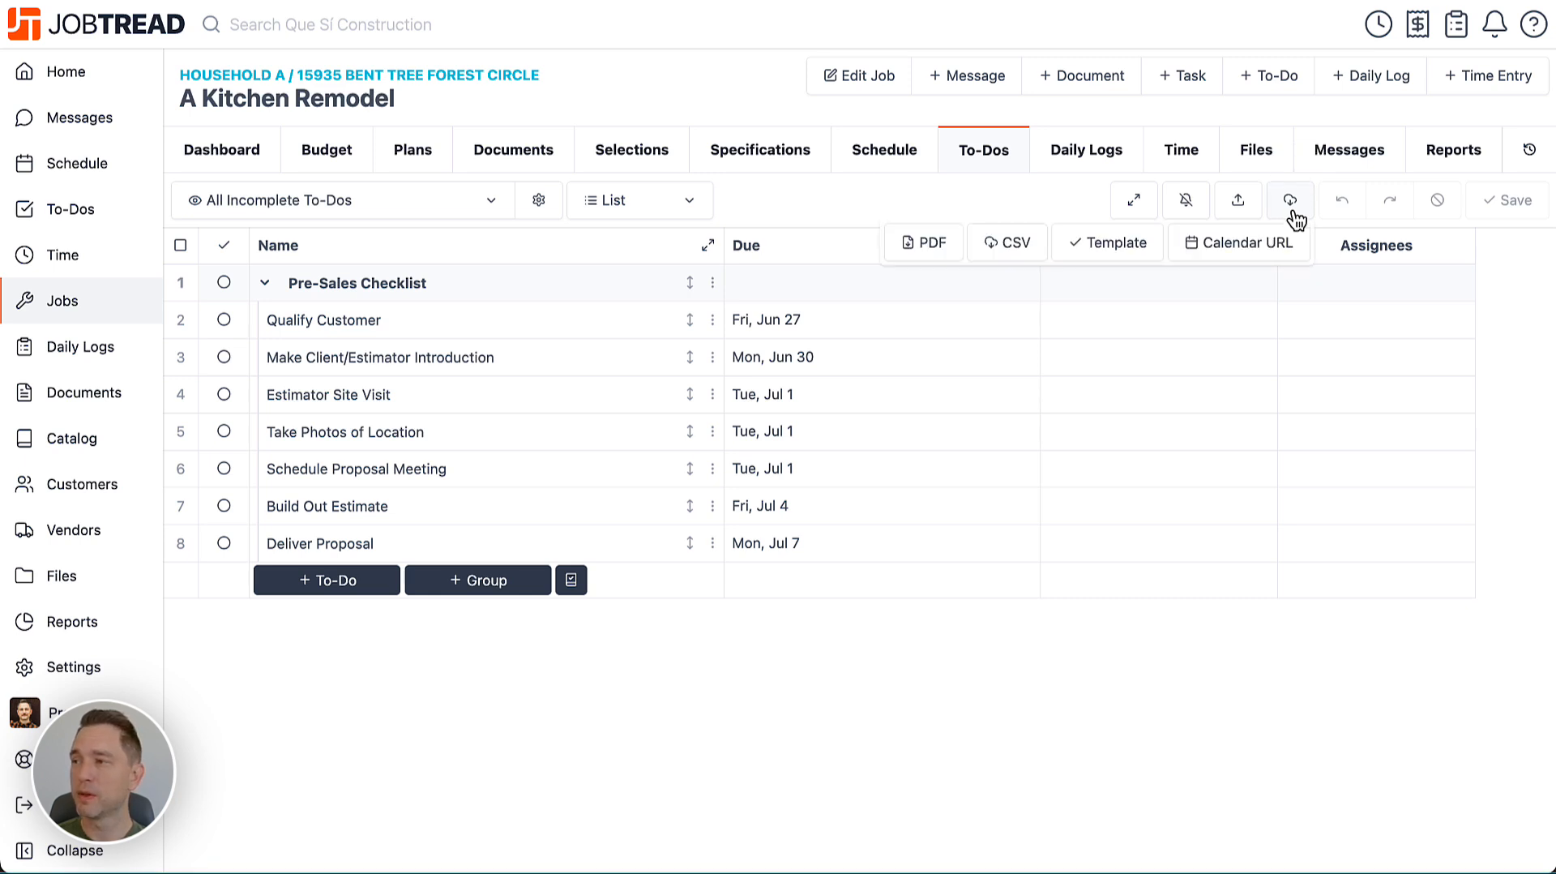
{"action": "left_click", "coordinate": [1106, 243]}
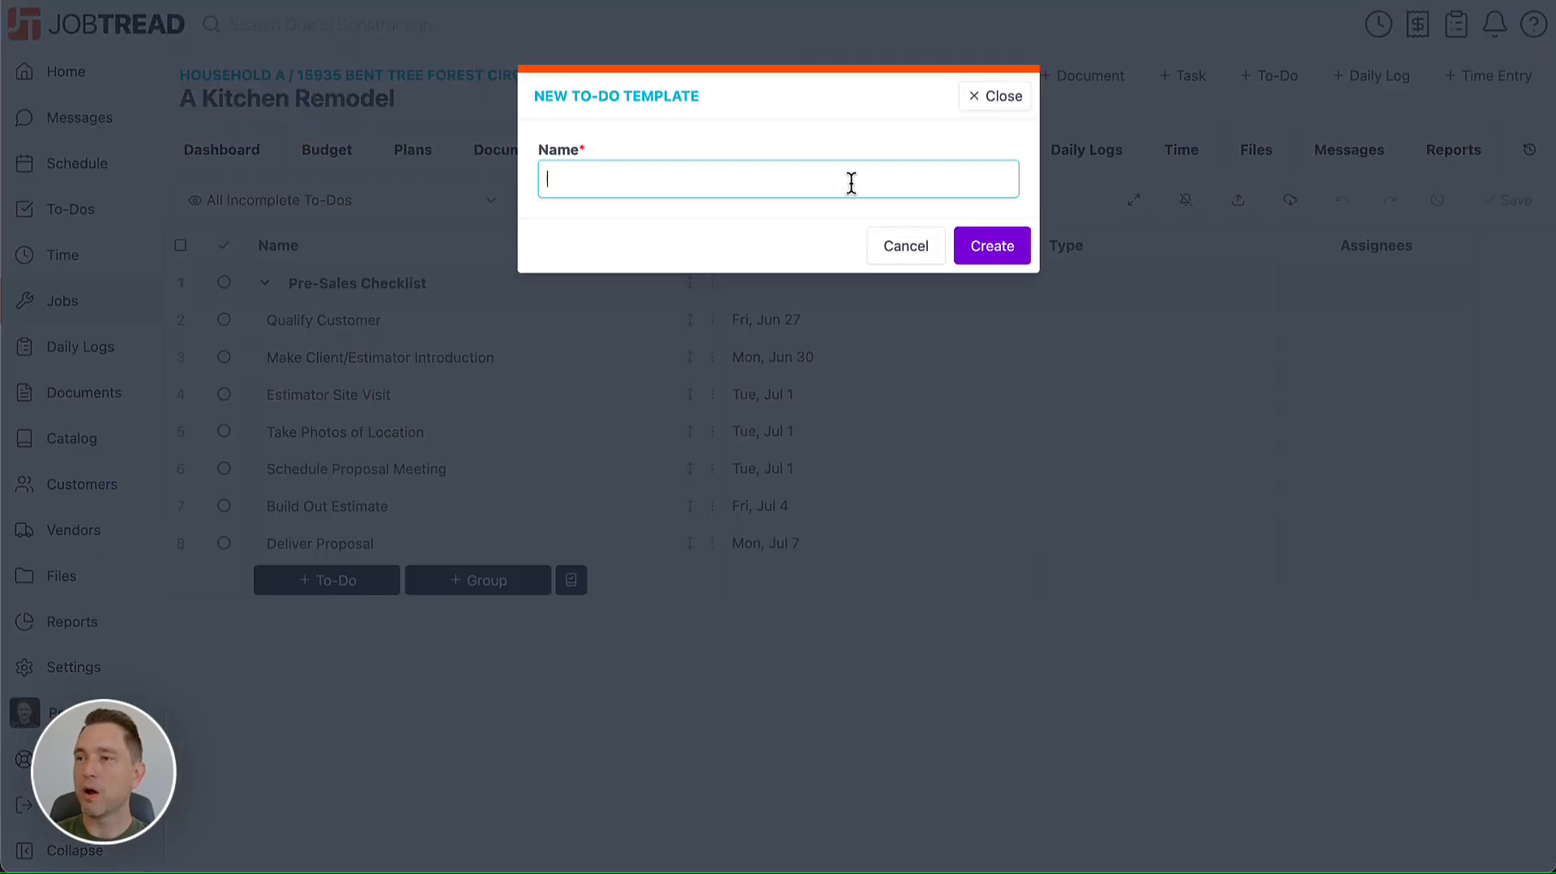
{"action": "type", "text": "Test TEmpl"}
{"action": "key", "text": "BackSpace"}
{"action": "key", "text": "BackSpace"}
{"action": "key", "text": "BackSpace"}
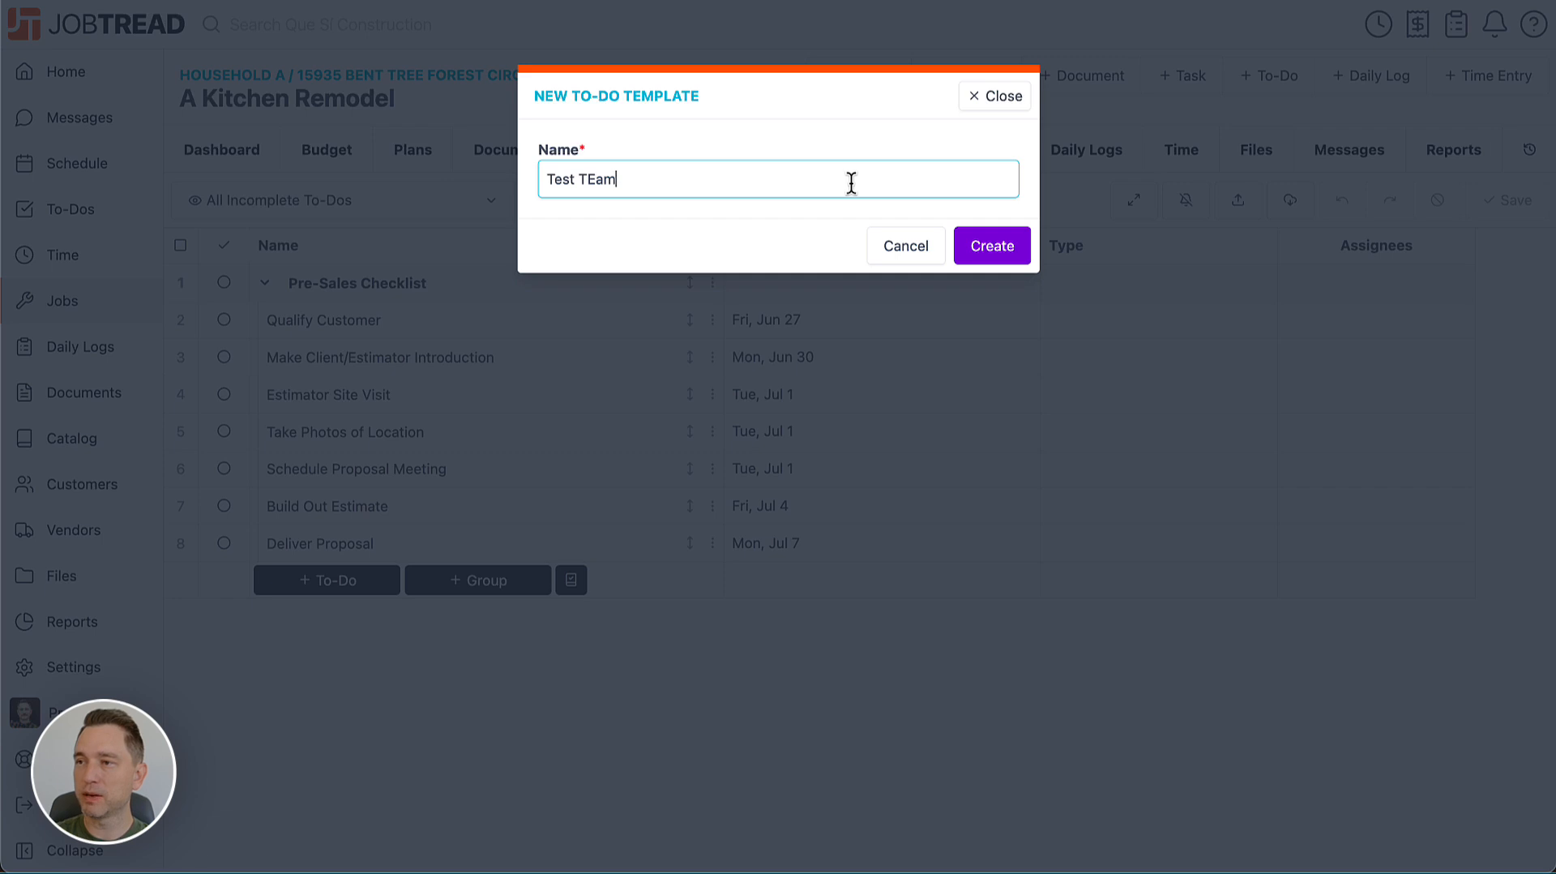
{"action": "key", "text": "BackSpace"}
{"action": "type", "text": "emplate To-Do's"}
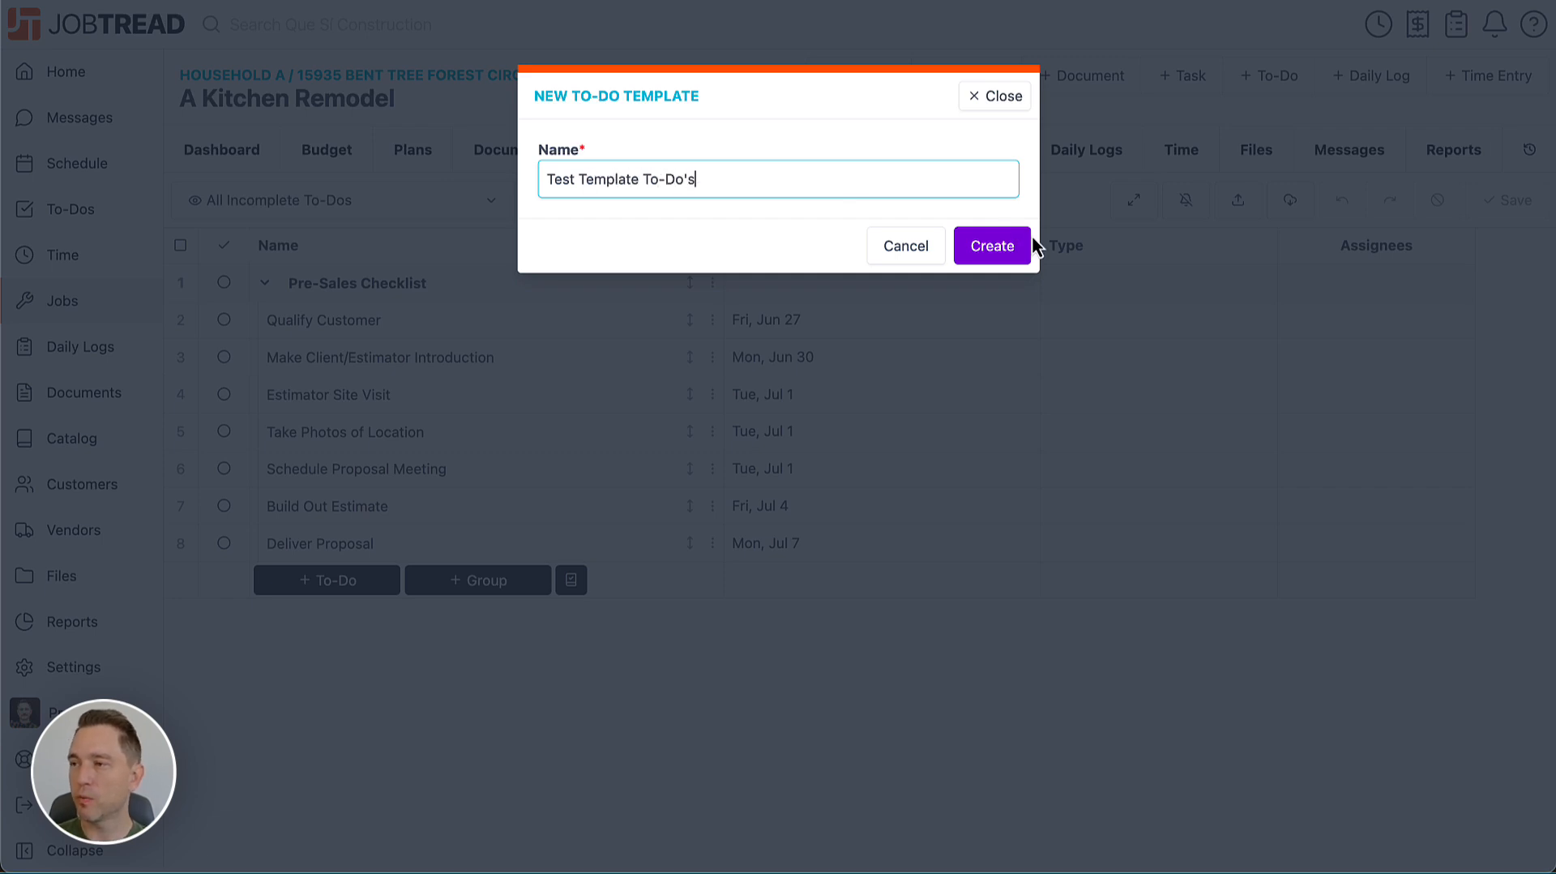
{"action": "left_click", "coordinate": [992, 245]}
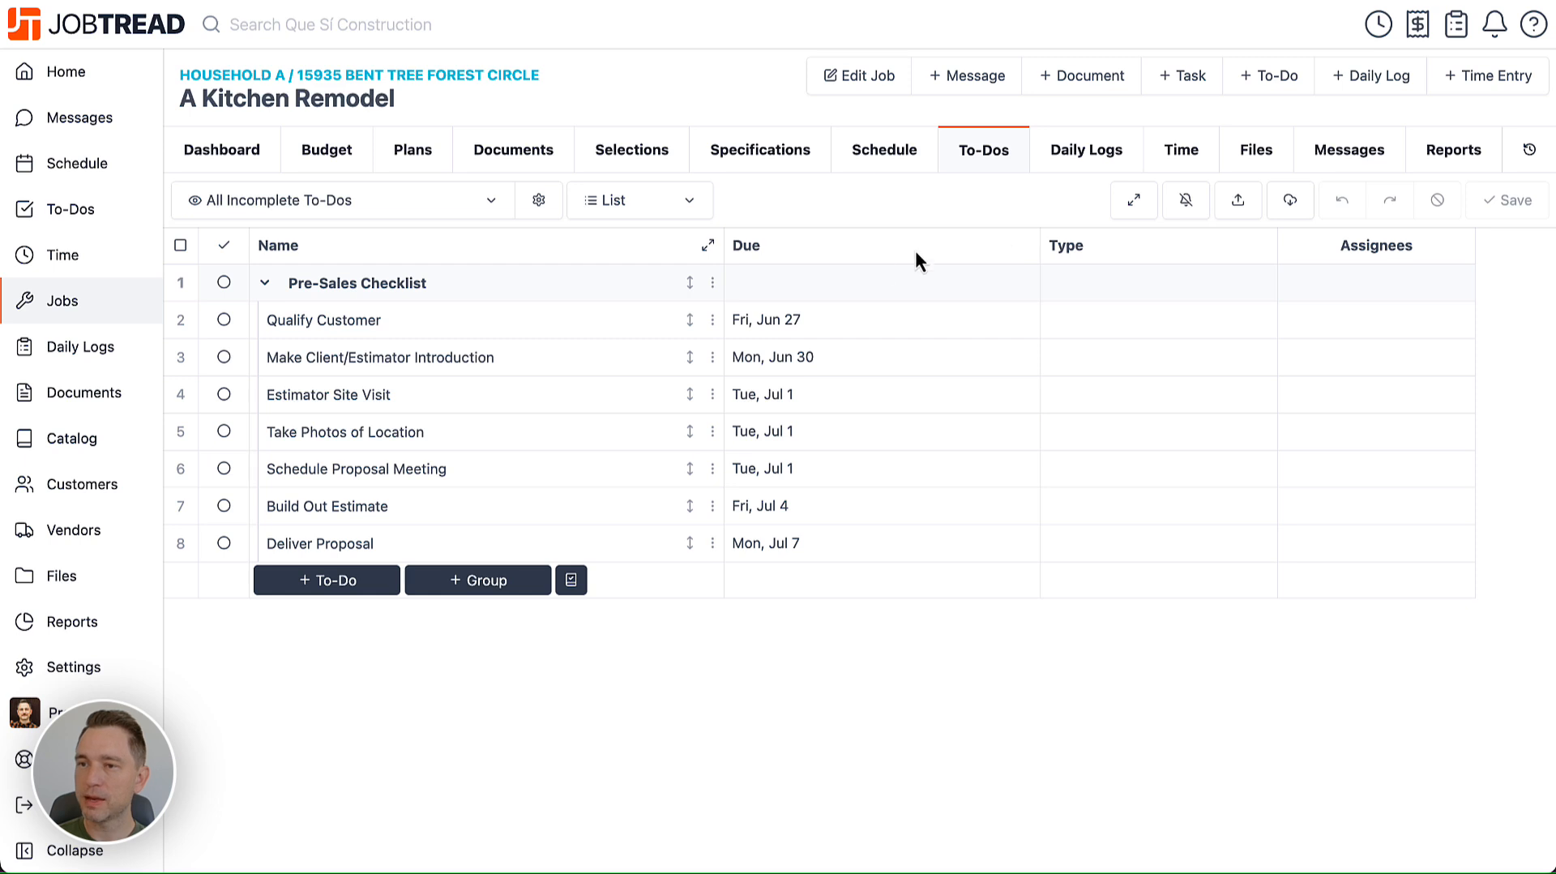
Open the "Test Template To-Do's" template from the catalog's to-do templates
{"action": "left_click", "coordinate": [81, 442]}
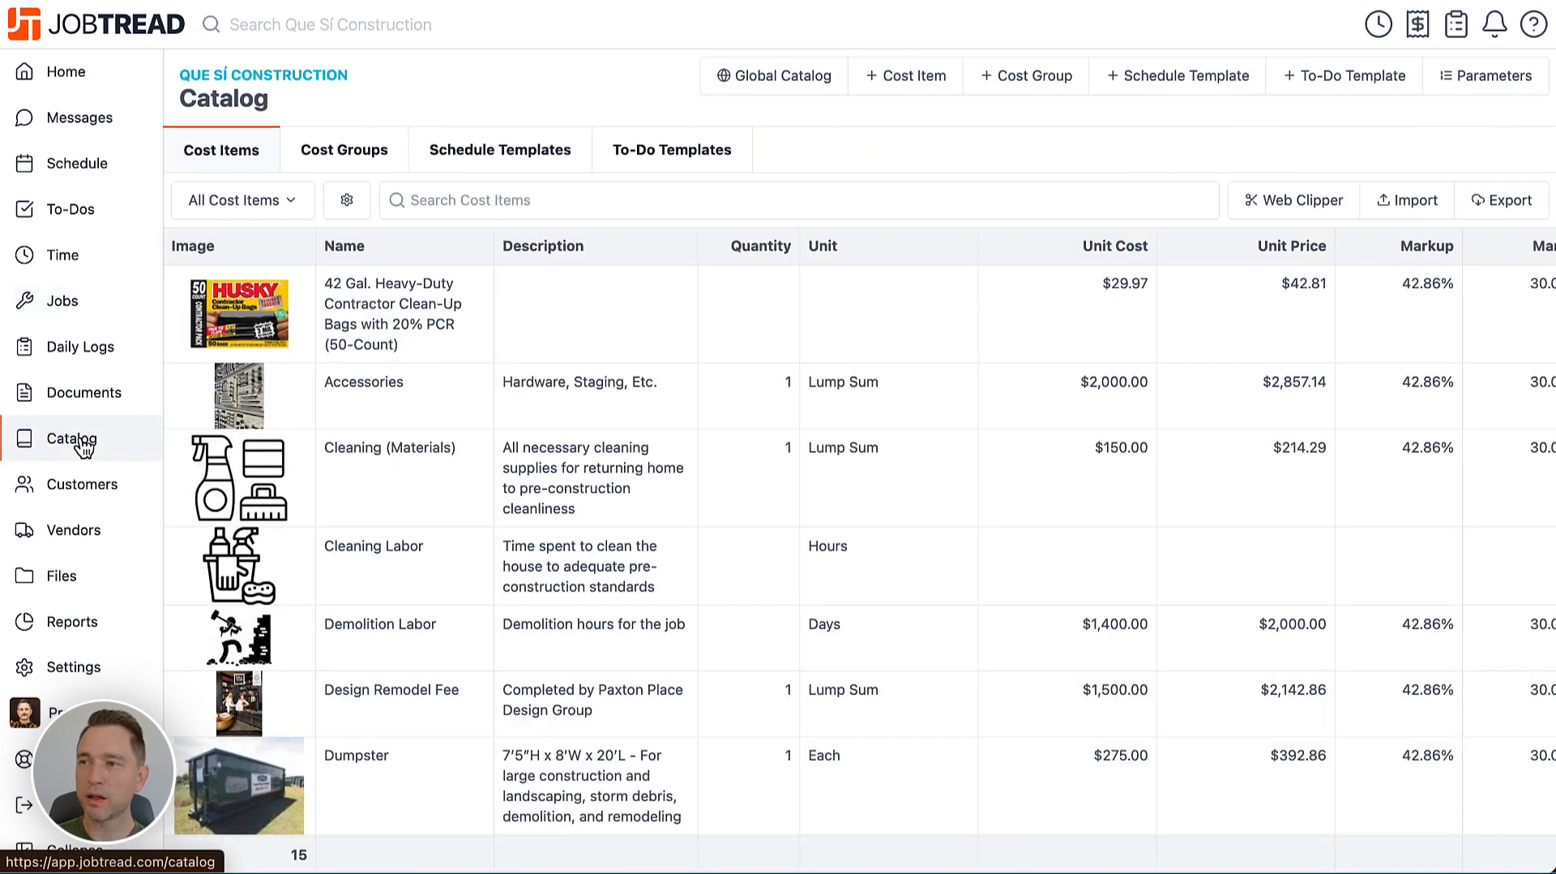
{"action": "left_click", "coordinate": [722, 161]}
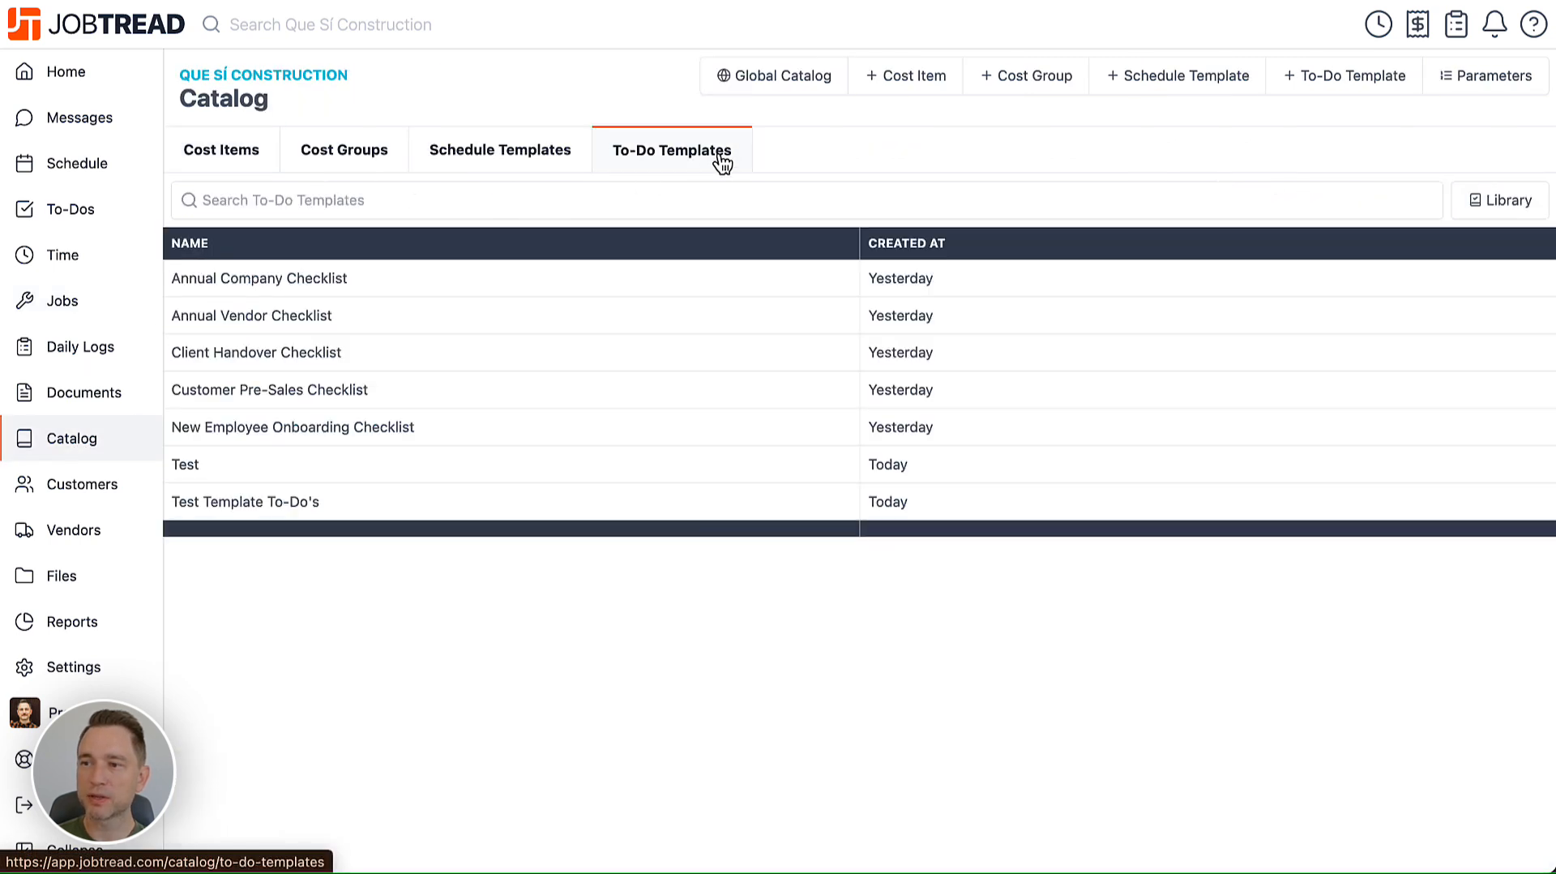
{"action": "left_click", "coordinate": [256, 517]}
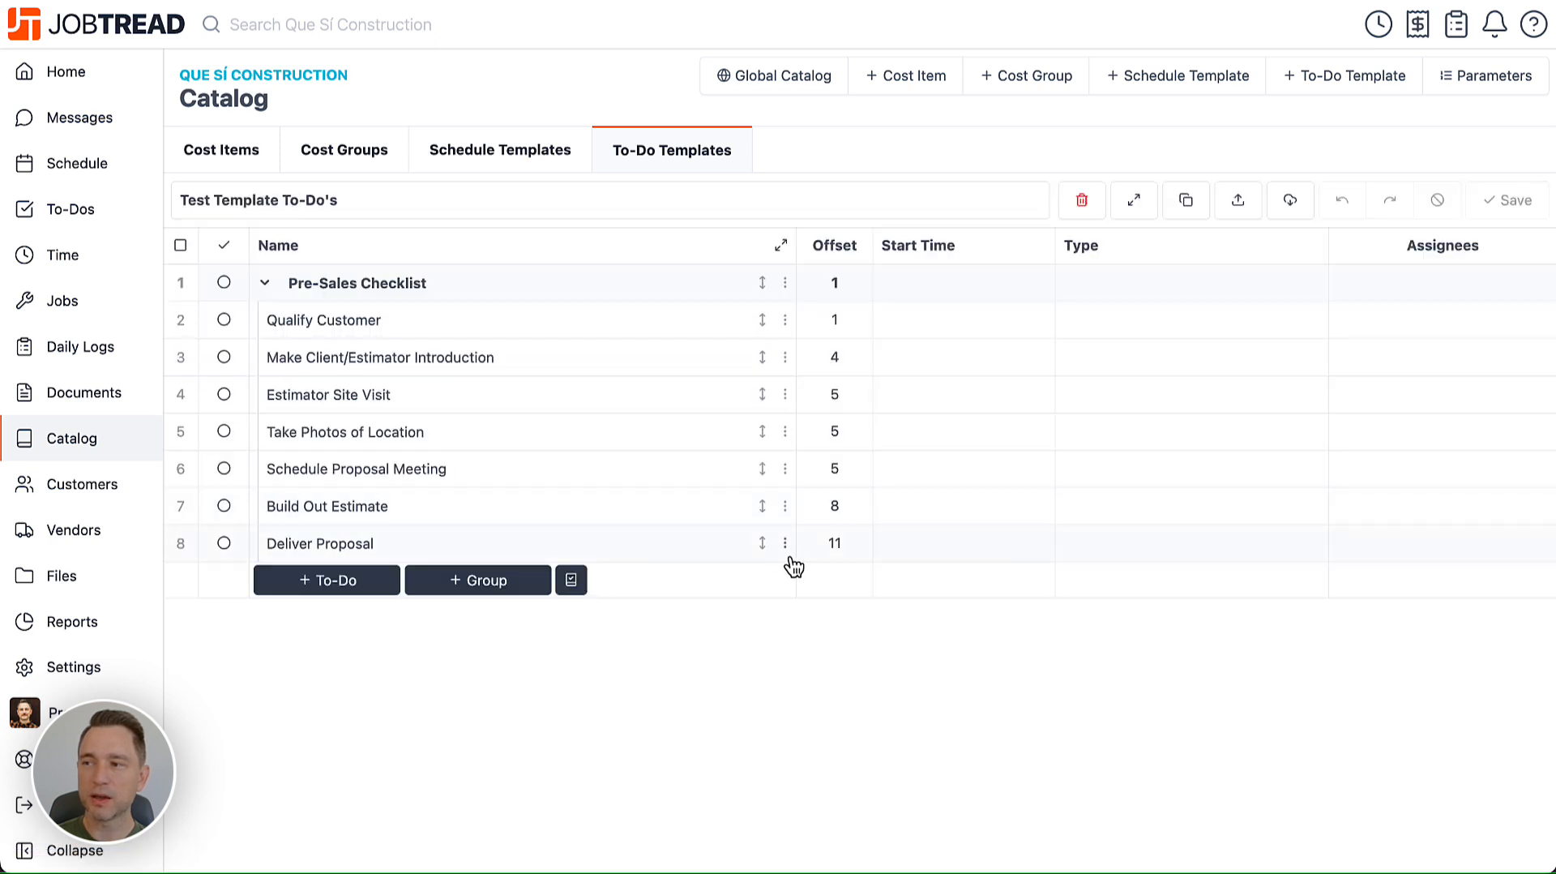